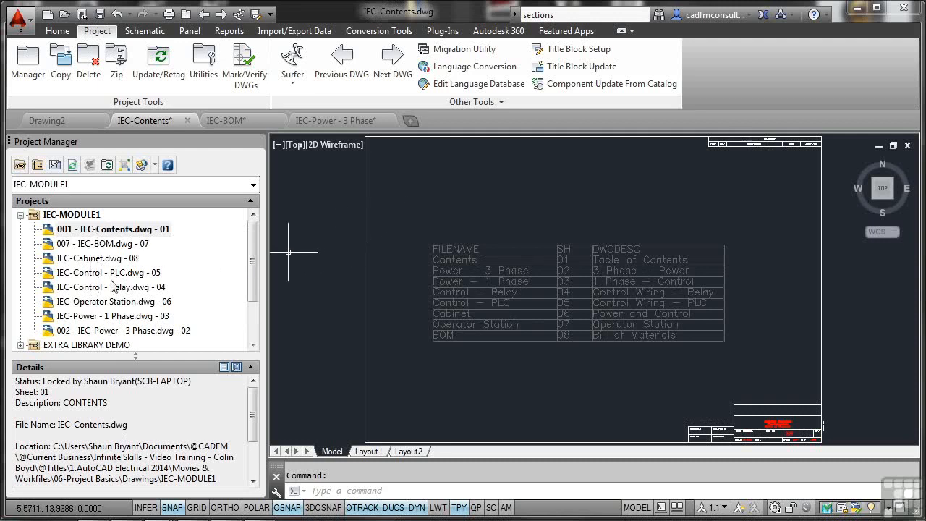
# Sort the IEC-MODULE1 drawings by REF first, followed by SEC, SUBSEC and FILEPATHANDNAME.
pyautogui.rightClick(80, 217)
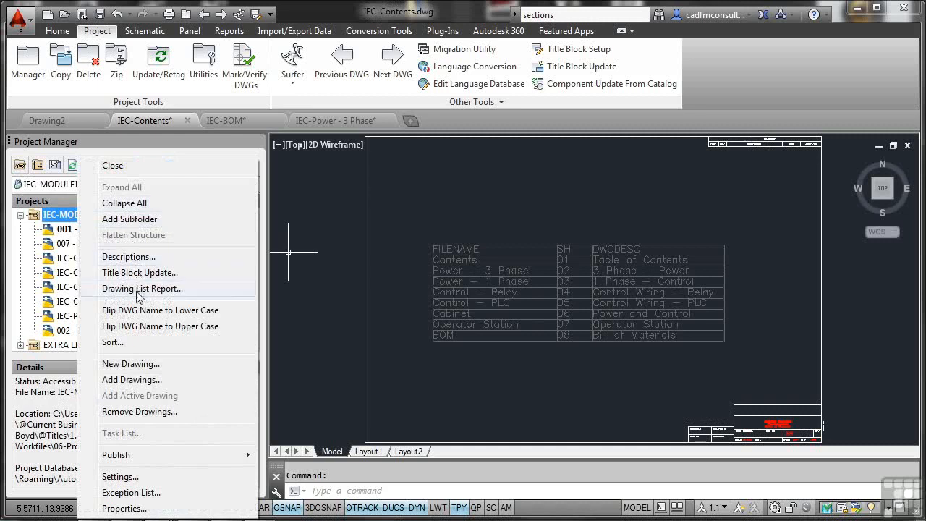
pyautogui.click(112, 342)
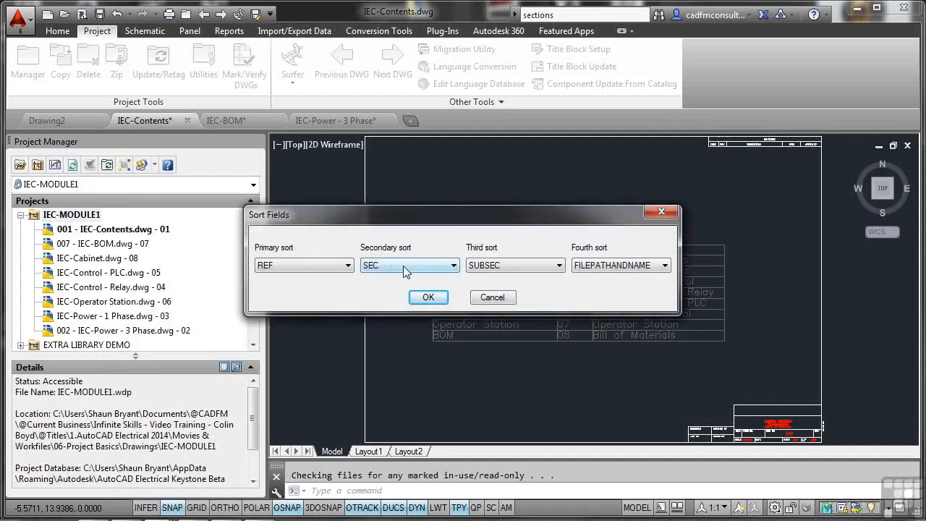
pyautogui.click(349, 265)
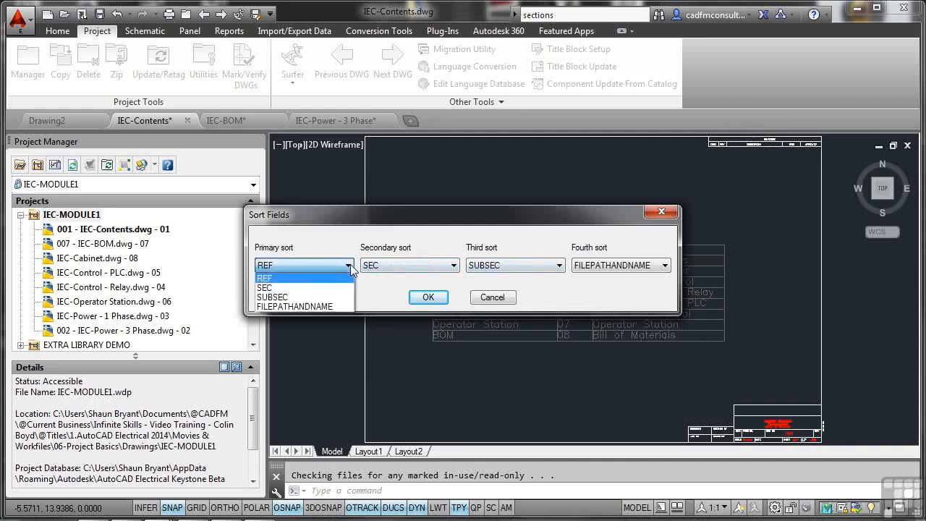
pyautogui.click(287, 281)
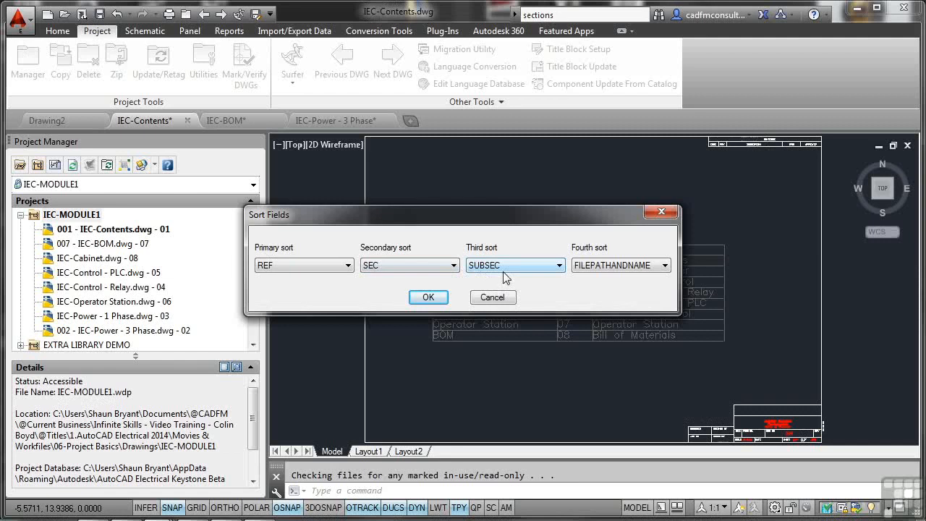
pyautogui.click(428, 297)
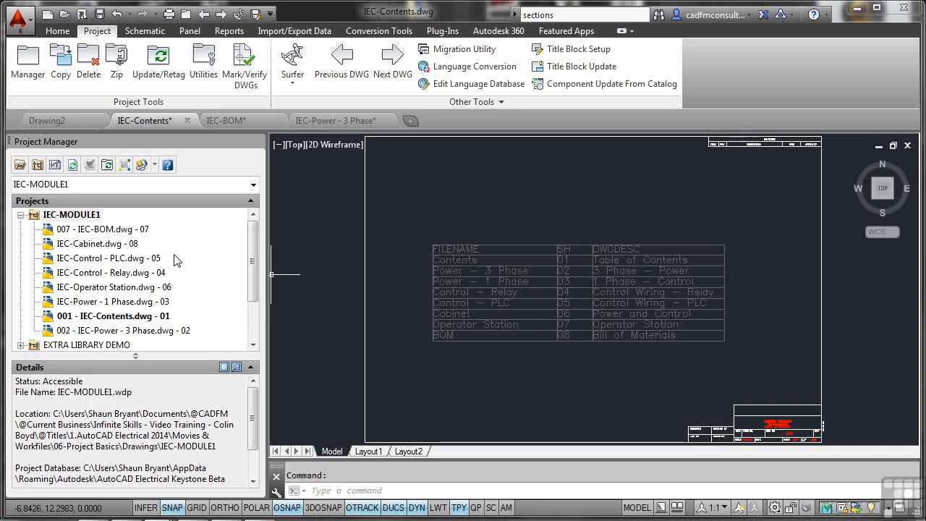
# Clear the Drawing sheet value in the drawing properties of IEC-BOM.dwg.
pyautogui.click(91, 229)
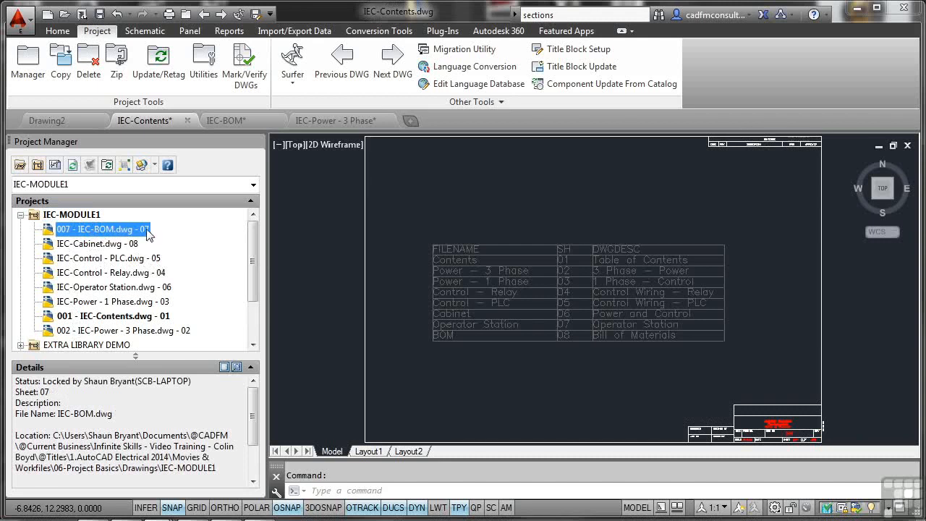
pyautogui.rightClick(99, 230)
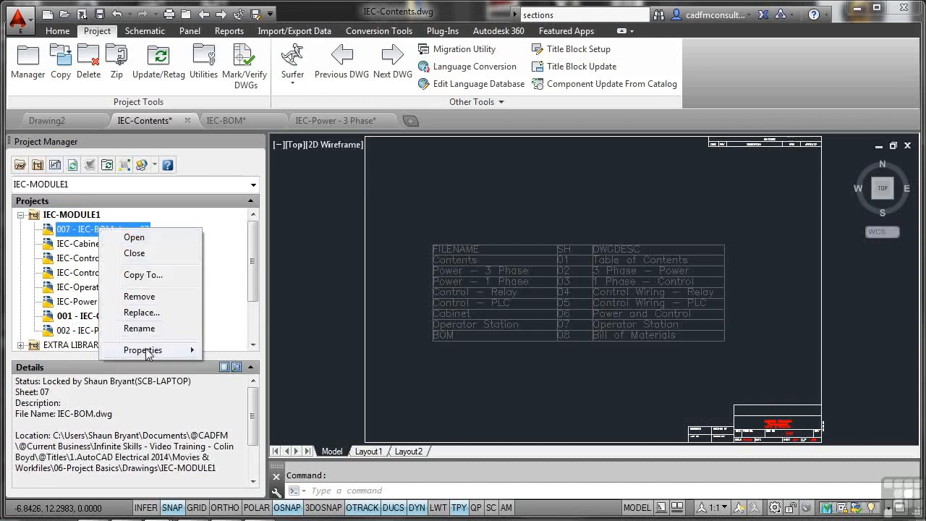
pyautogui.moveTo(148, 352)
pyautogui.click(221, 349)
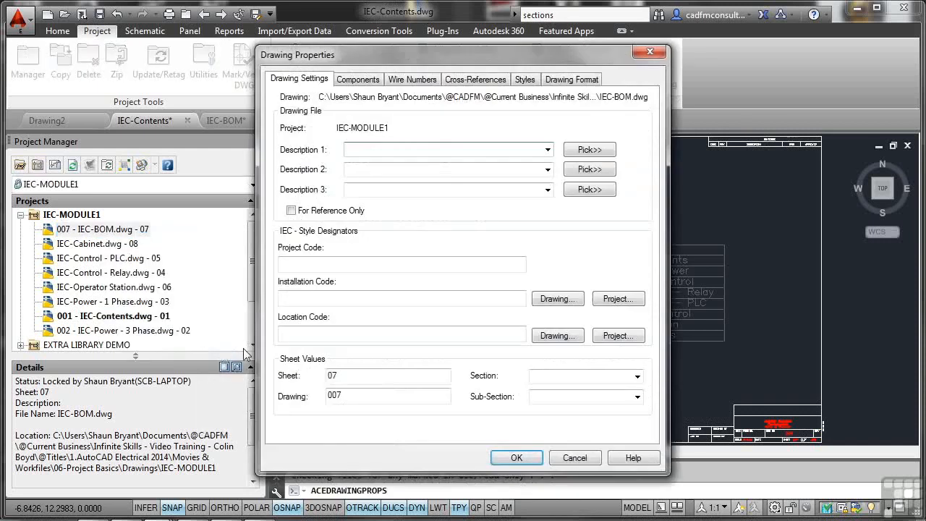
pyautogui.moveTo(355, 395); pyautogui.dragTo(313, 395)
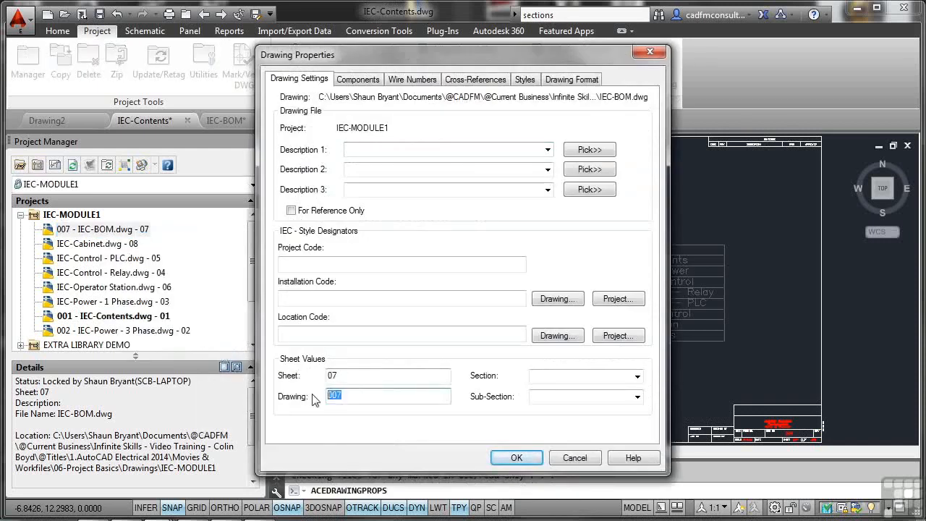
pyautogui.press('Delete')
pyautogui.click(516, 457)
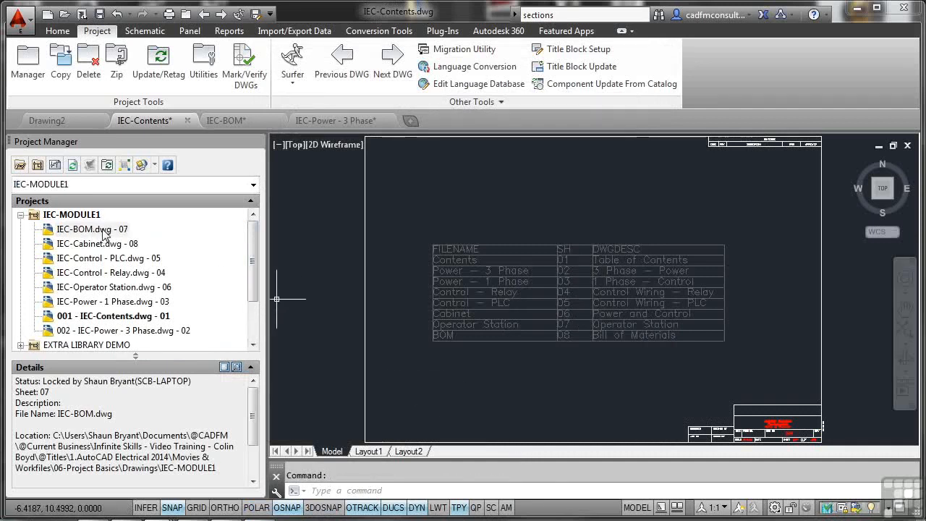
# Configure the drawing list display to omit Drawing Number and show Sheet Number ahead of File Name.
pyautogui.click(125, 167)
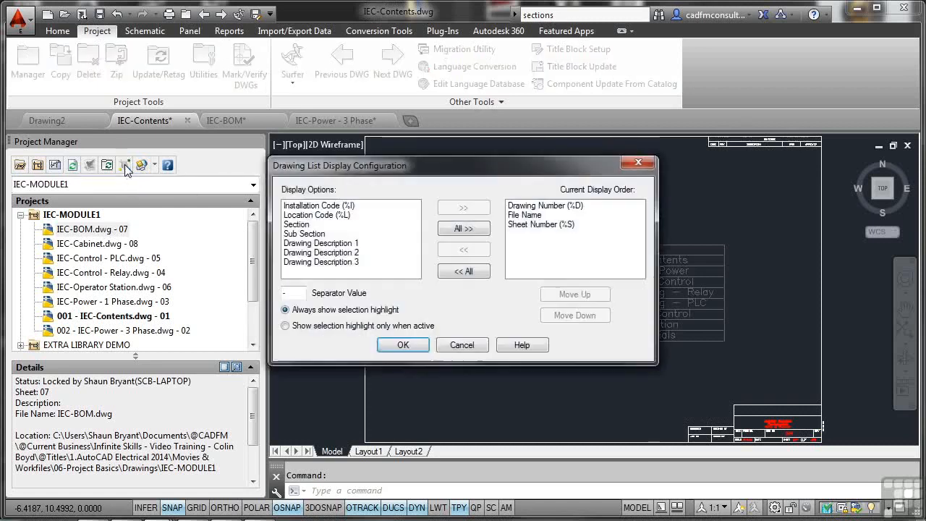
pyautogui.click(544, 206)
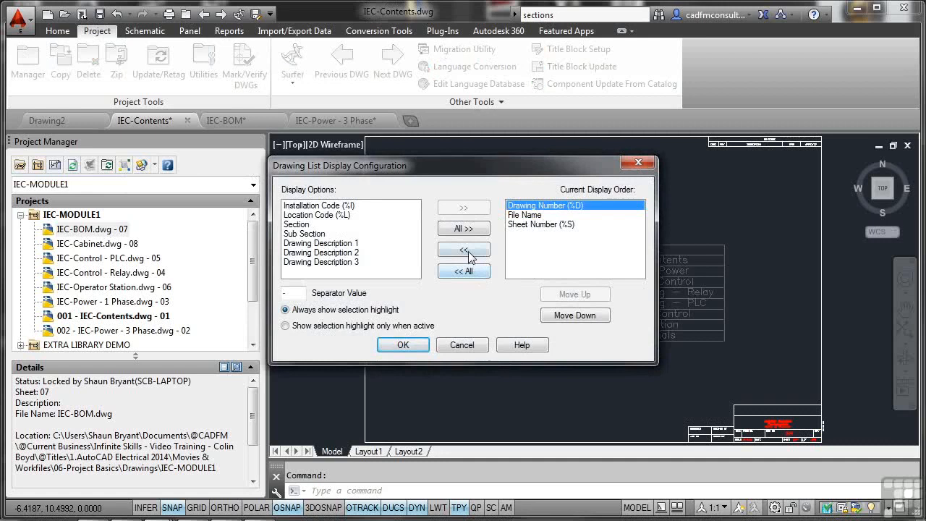
pyautogui.click(468, 251)
pyautogui.click(541, 216)
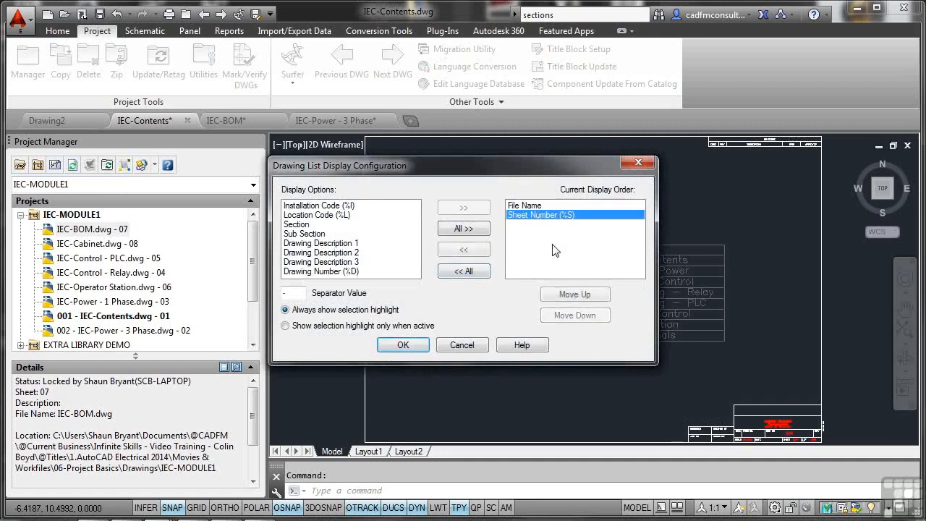
pyautogui.click(572, 294)
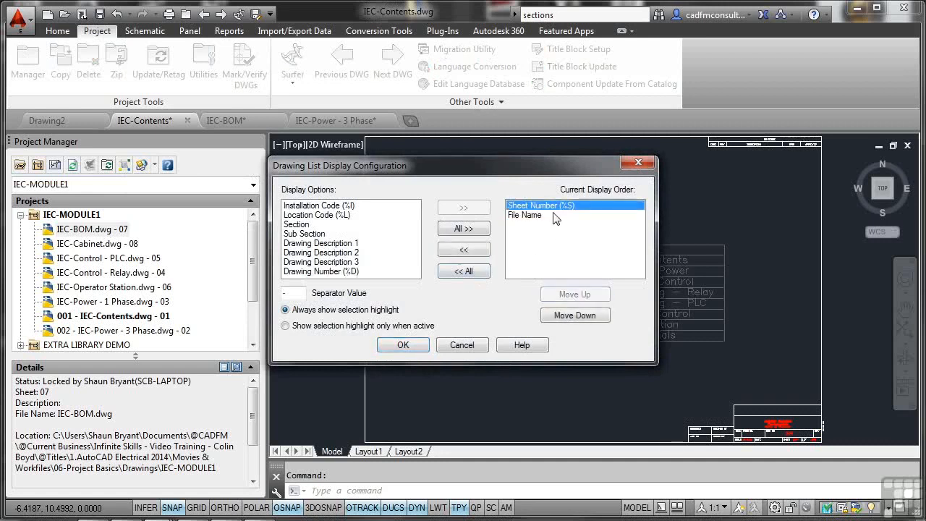
pyautogui.click(403, 345)
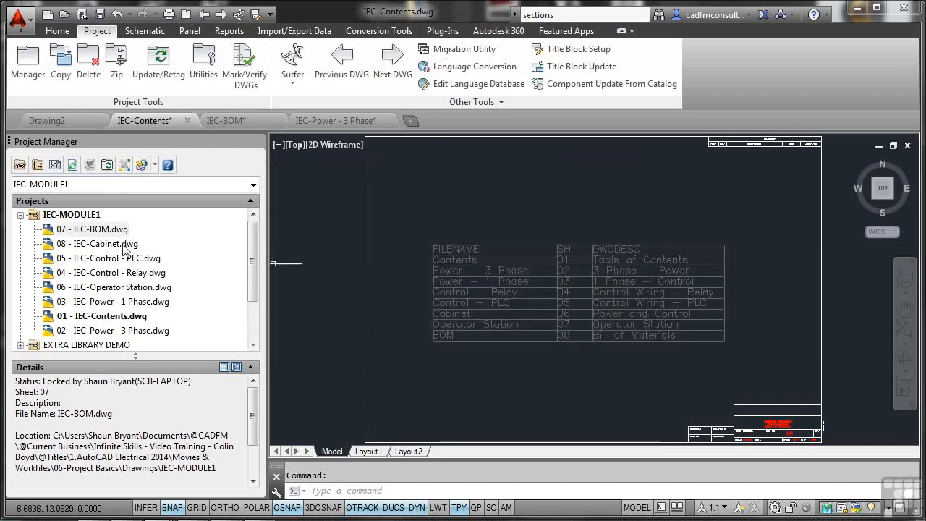
# Clear the Drawing sheet value in the drawing properties of IEC-Contents.dwg.
pyautogui.click(100, 319)
pyautogui.rightClick(100, 321)
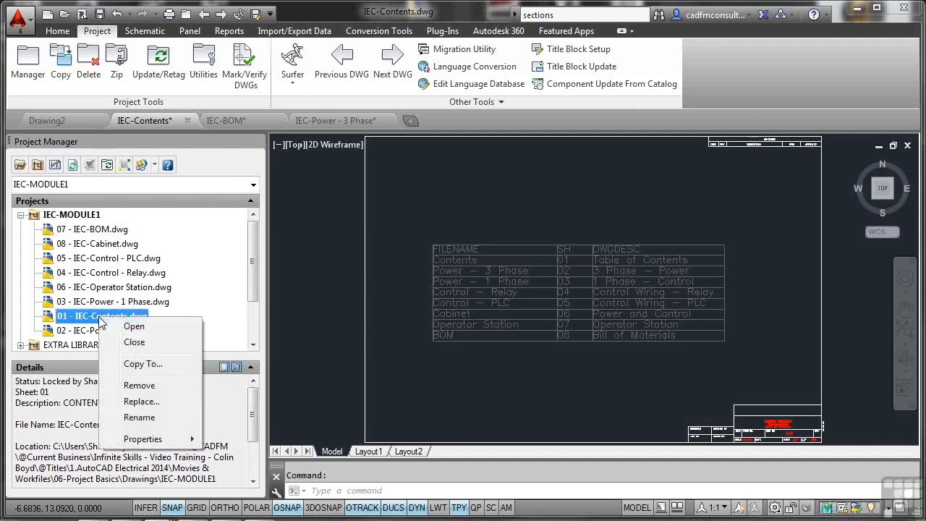
pyautogui.moveTo(178, 444)
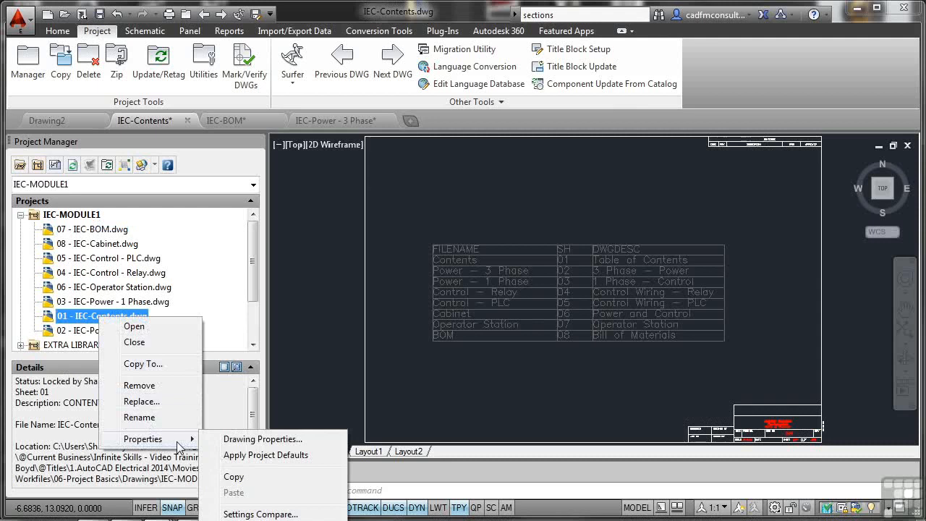
pyautogui.click(249, 439)
pyautogui.moveTo(345, 396); pyautogui.dragTo(299, 397)
pyautogui.press('BackSpace')
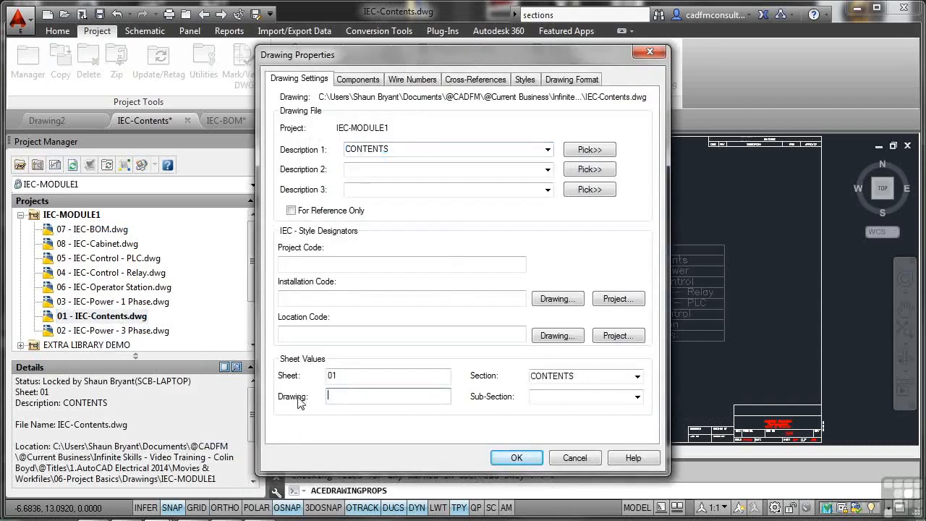
pyautogui.click(516, 457)
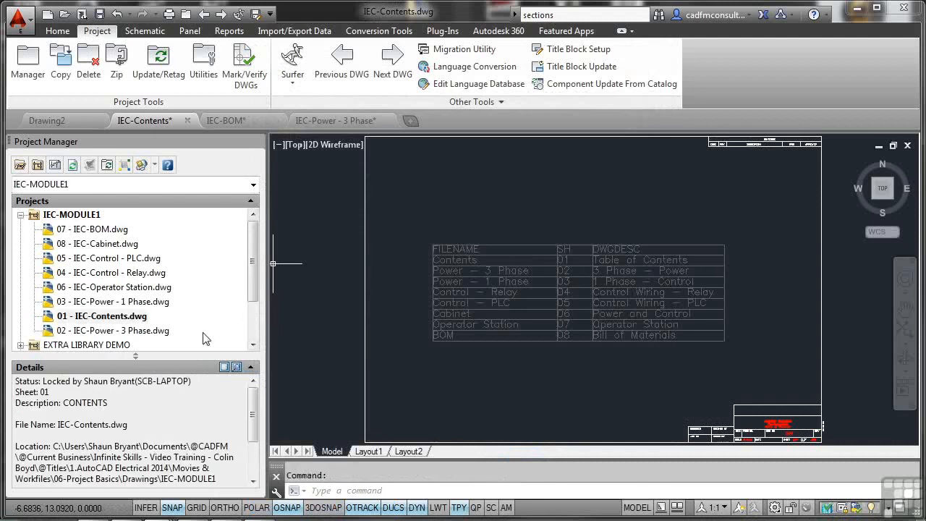
# Clear the Drawing sheet value in the drawing properties of IEC-Power - 3 Phase.dwg.
pyautogui.click(122, 332)
pyautogui.rightClick(123, 335)
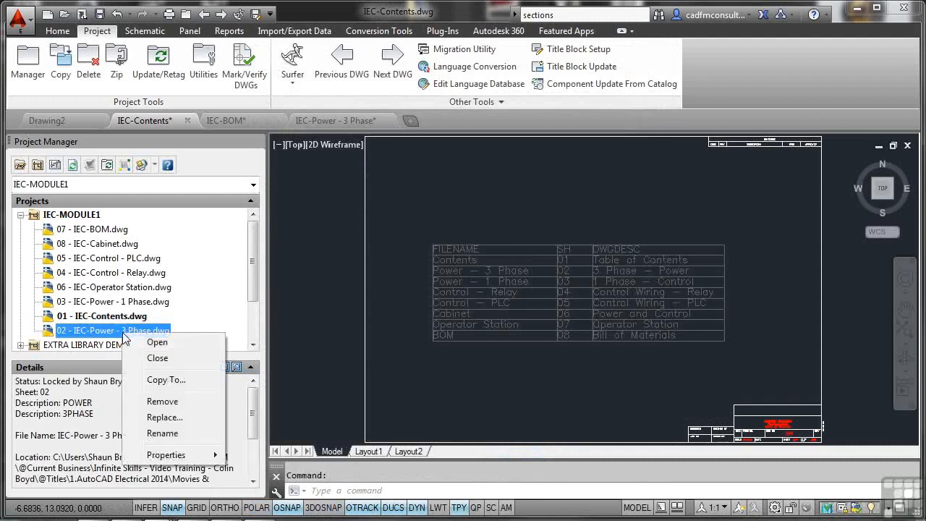
pyautogui.moveTo(202, 456)
pyautogui.click(257, 456)
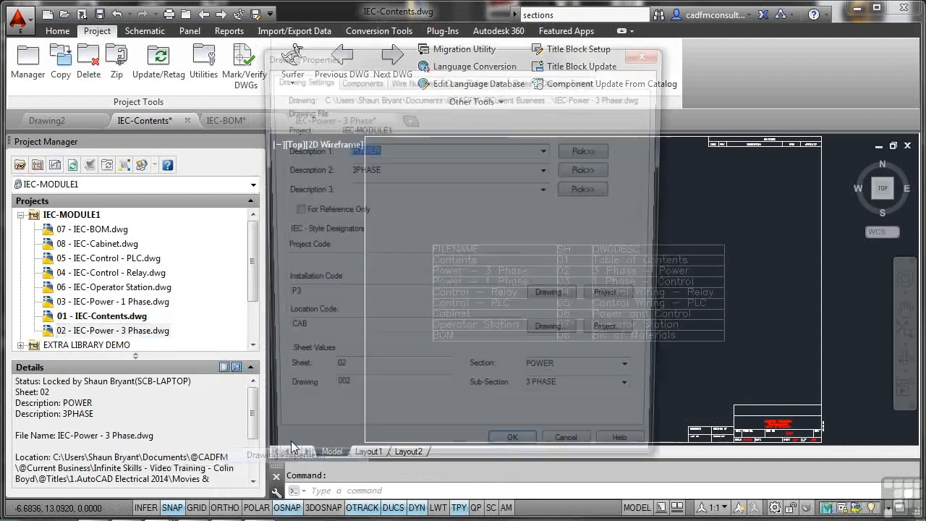
pyautogui.moveTo(358, 394); pyautogui.dragTo(286, 402)
pyautogui.press('BackSpace')
pyautogui.click(516, 457)
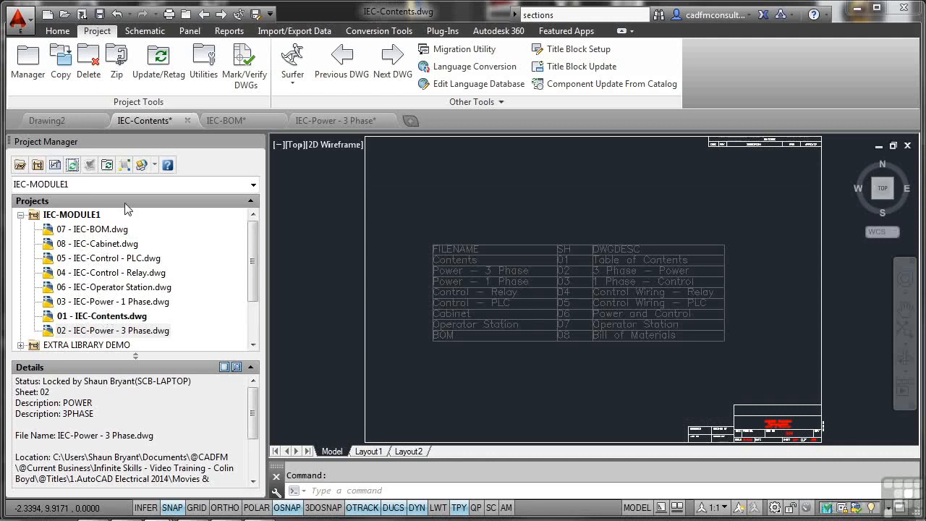
# Sort the IEC-MODULE1 drawings with FILEPATHANDNAME as the primary sort field.
pyautogui.rightClick(81, 220)
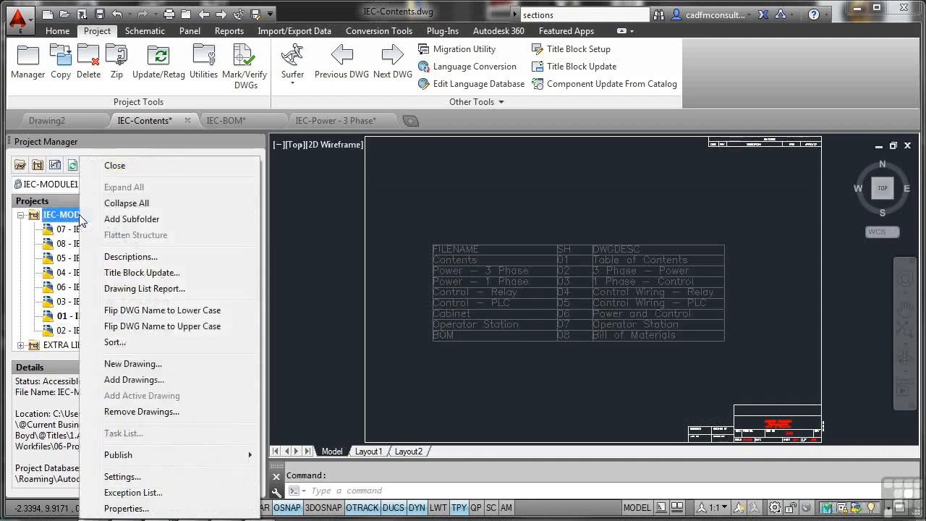
pyautogui.click(129, 343)
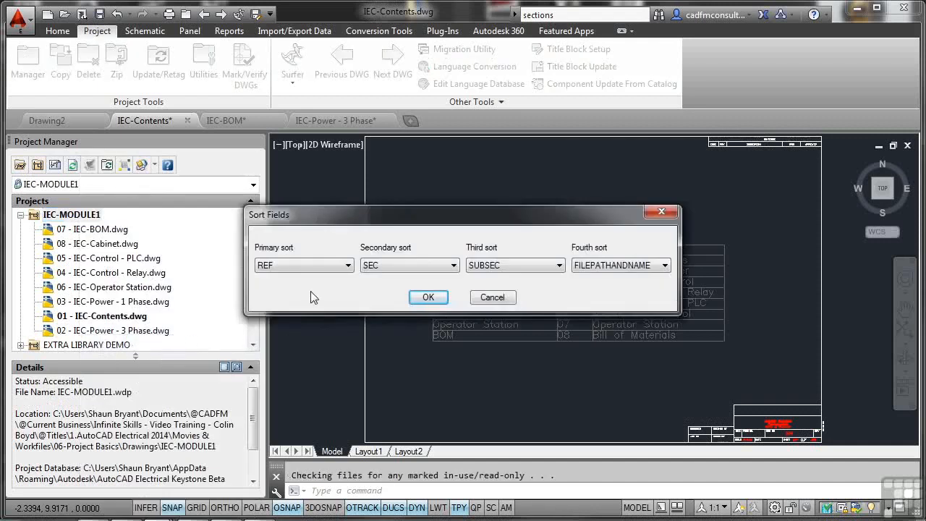
pyautogui.click(348, 266)
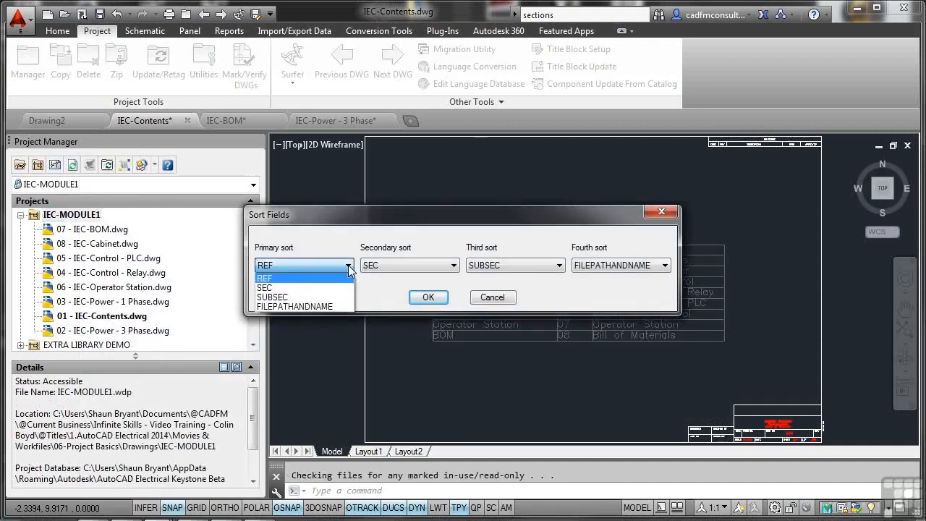
pyautogui.click(323, 307)
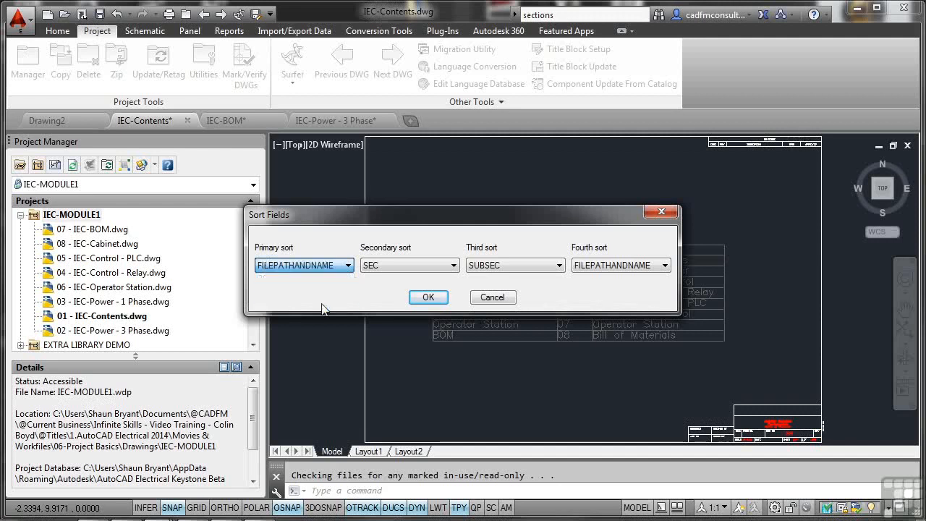
pyautogui.click(426, 298)
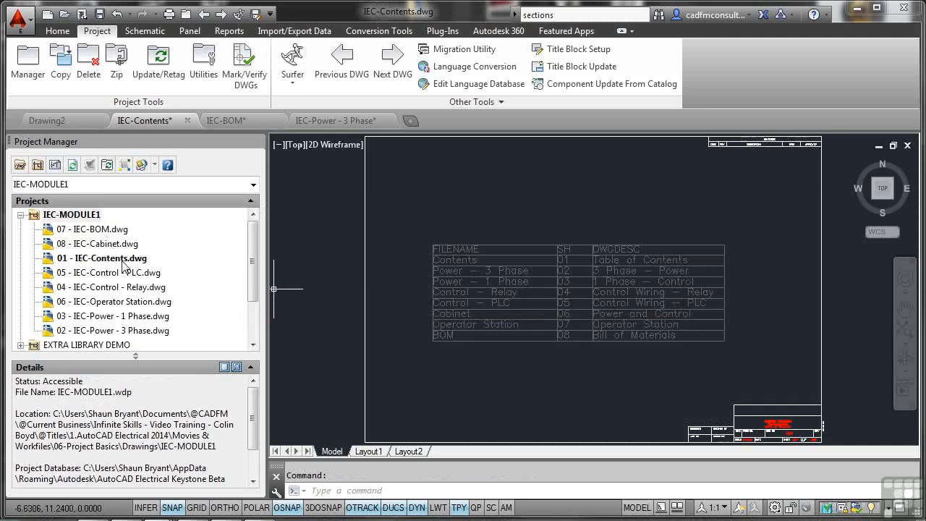
# Sort the IEC-MODULE1 project drawings again with SEC as the primary sort field.
pyautogui.rightClick(92, 216)
pyautogui.click(144, 344)
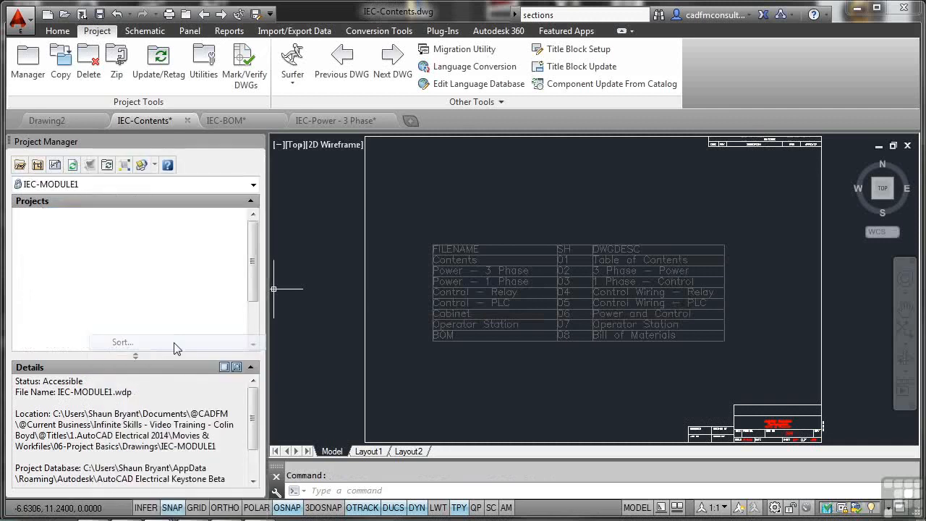
pyautogui.click(348, 265)
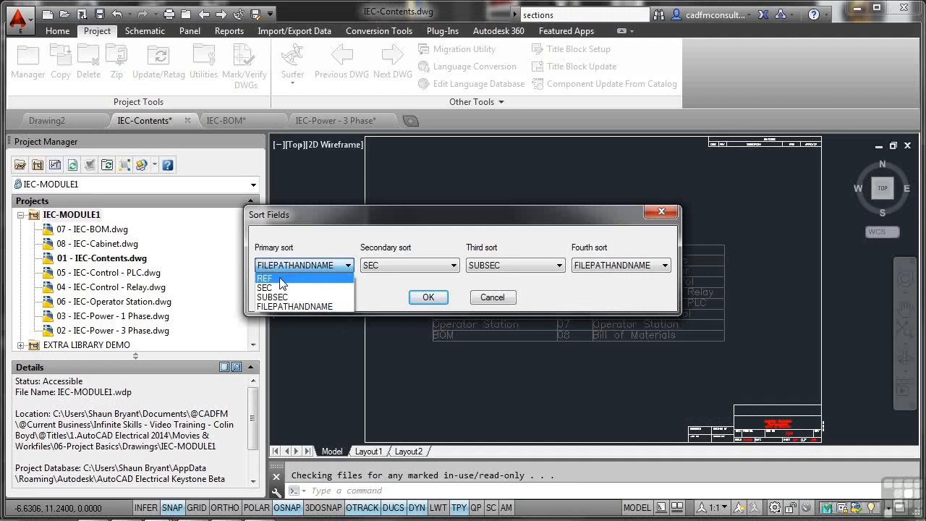
pyautogui.click(282, 279)
pyautogui.click(346, 265)
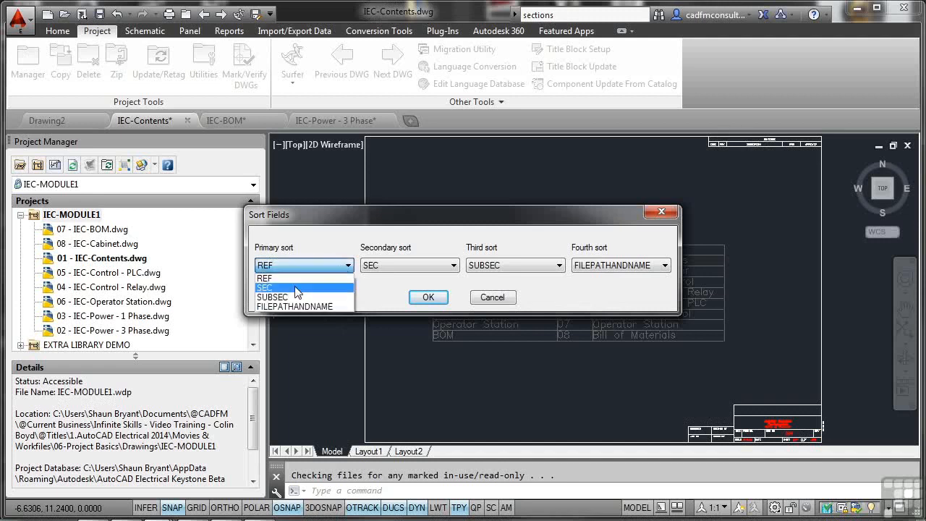
pyautogui.click(296, 288)
pyautogui.click(428, 297)
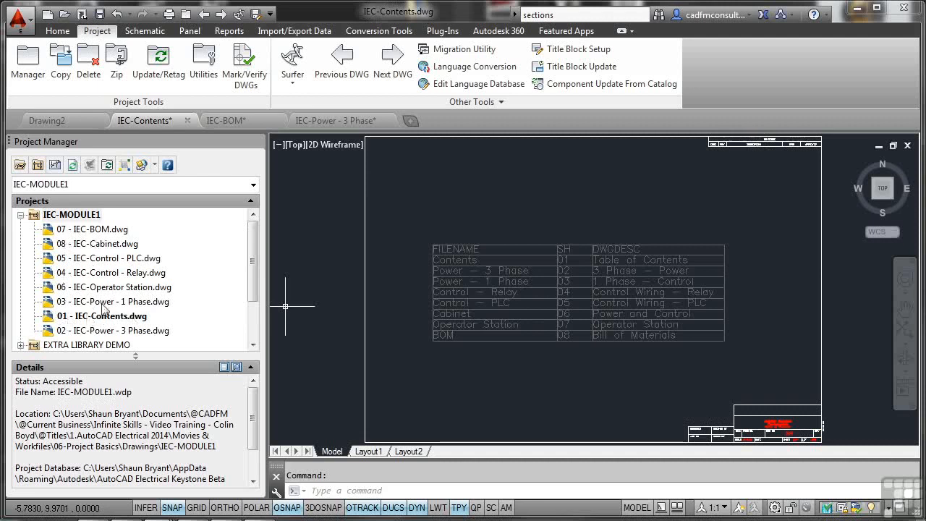
# Set Description 1 of IEC-BOM.dwg to "Bill Of Materials" in its drawing properties.
pyautogui.click(86, 230)
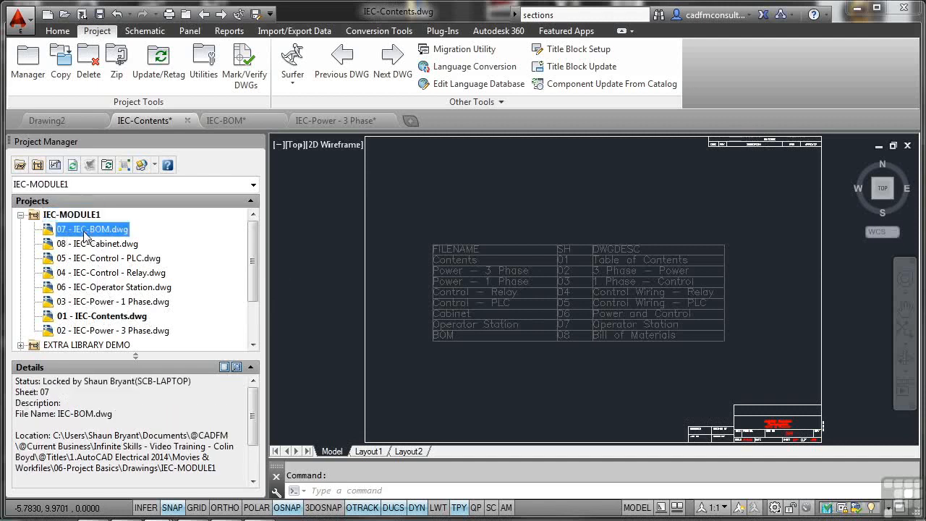
pyautogui.rightClick(85, 236)
pyautogui.moveTo(144, 353)
pyautogui.click(221, 354)
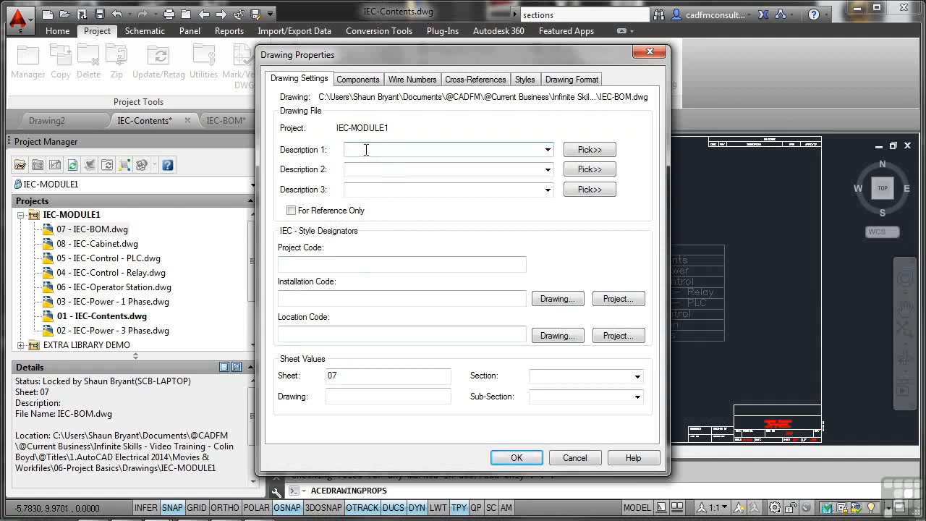
pyautogui.write('Bill Of Materials')
pyautogui.click(512, 457)
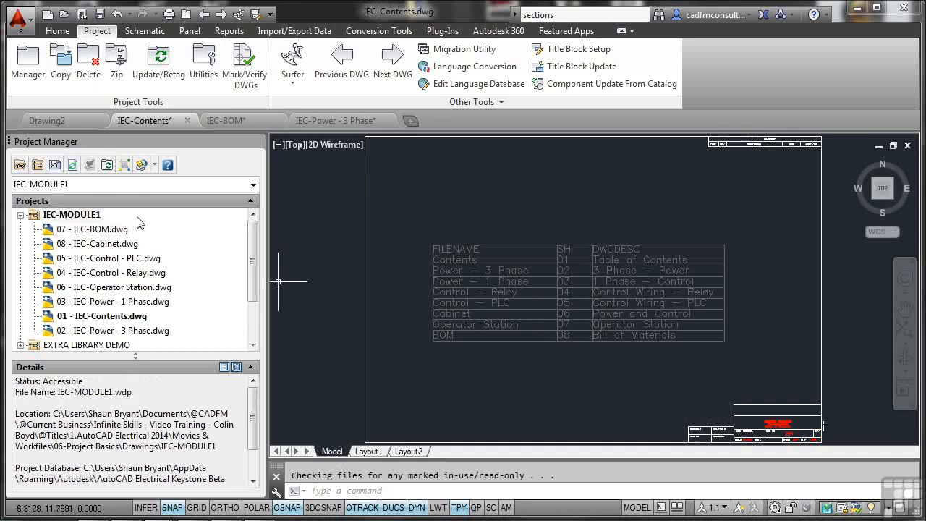
# Add Drawing Description 1 to the fields shown in the project drawing list, after File Name.
pyautogui.click(124, 165)
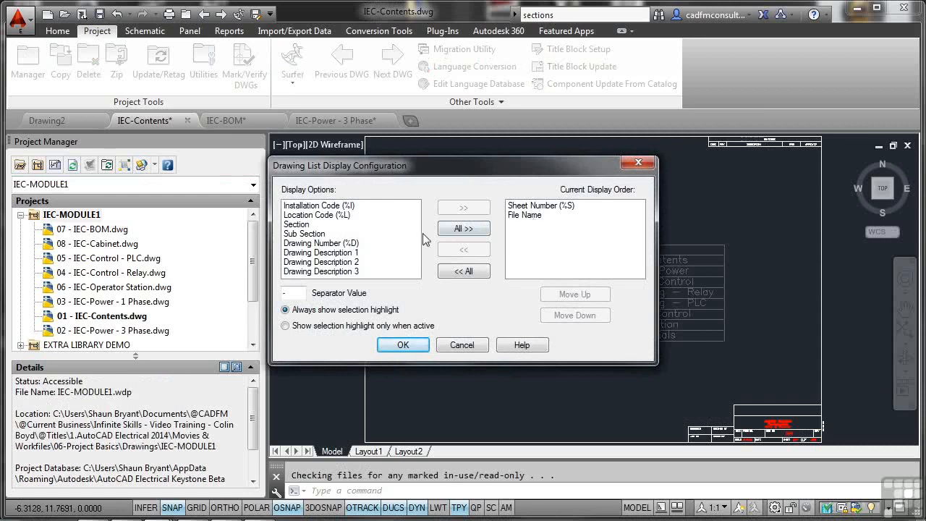
pyautogui.click(334, 252)
pyautogui.click(463, 208)
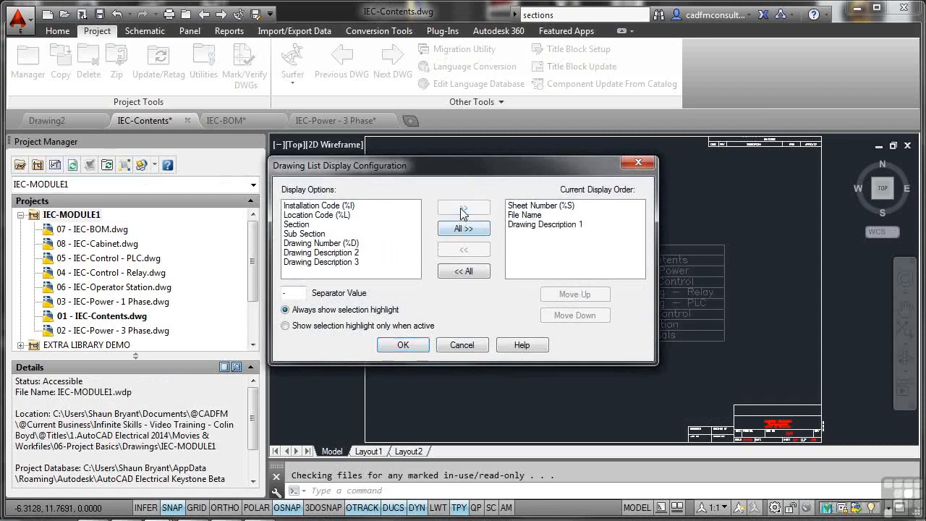
pyautogui.click(403, 346)
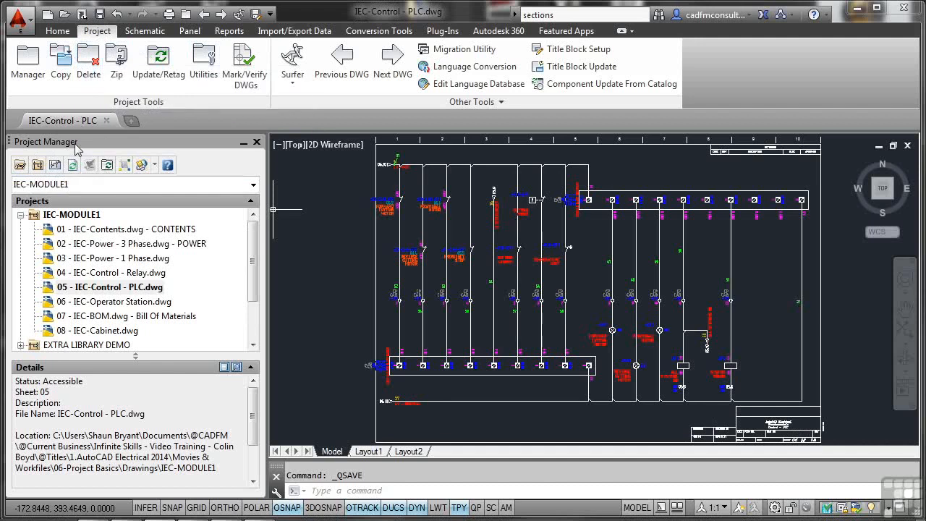
# Try to copy the active IEC-MODULE1 project with all its drawings as IEC-MODULE1-Copy in the Drawings folder.
pyautogui.click(63, 64)
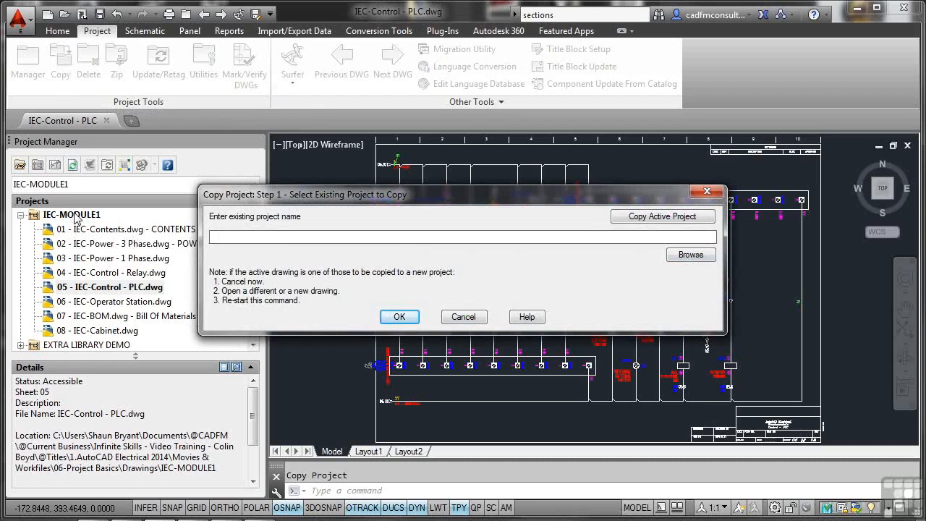
pyautogui.click(637, 217)
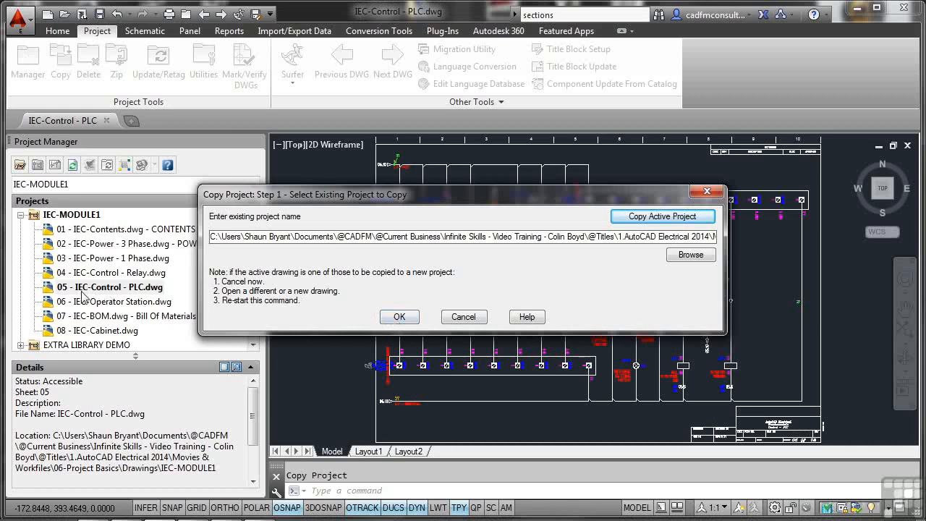
pyautogui.click(400, 319)
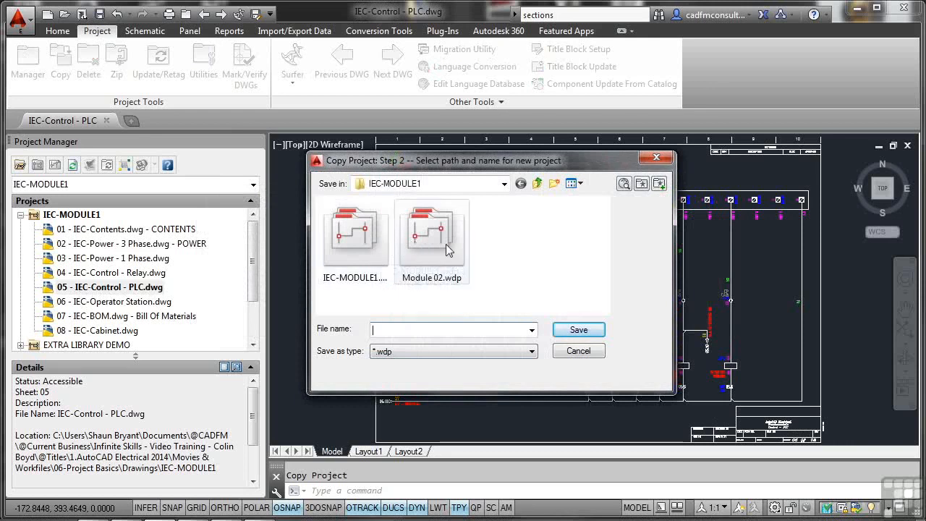
pyautogui.click(538, 185)
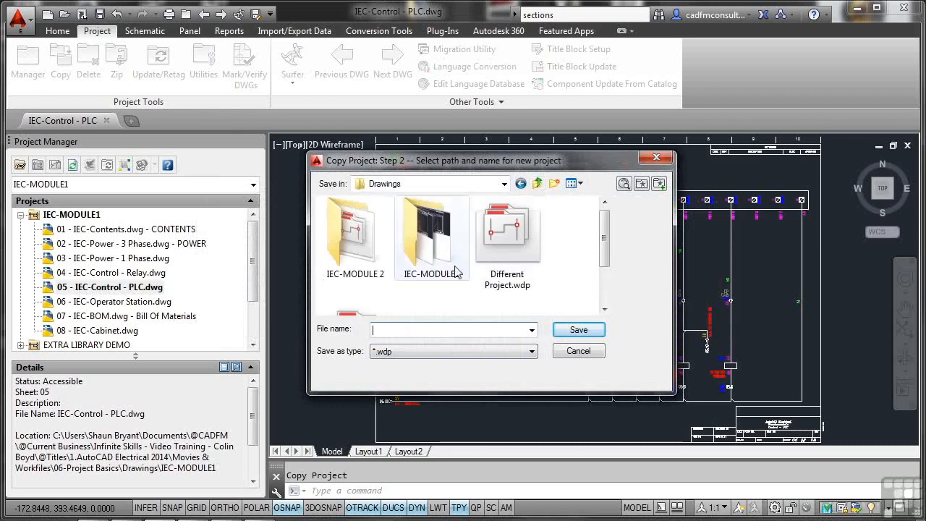
pyautogui.write('IEC-MODULE')
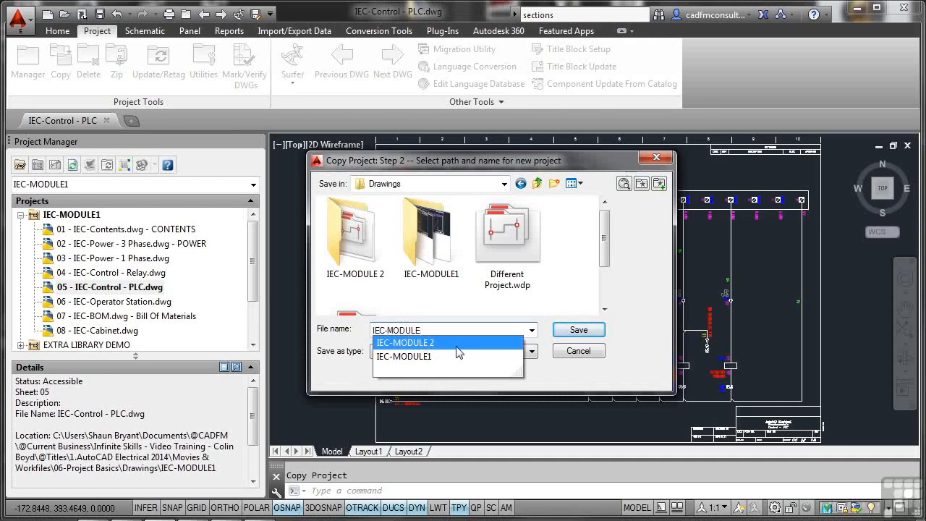
pyautogui.write('1-Copy')
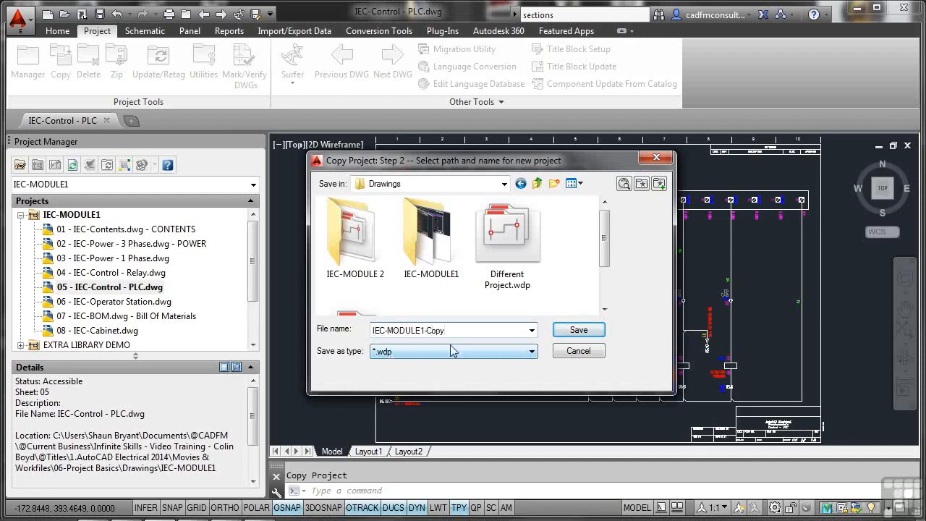
pyautogui.click(561, 332)
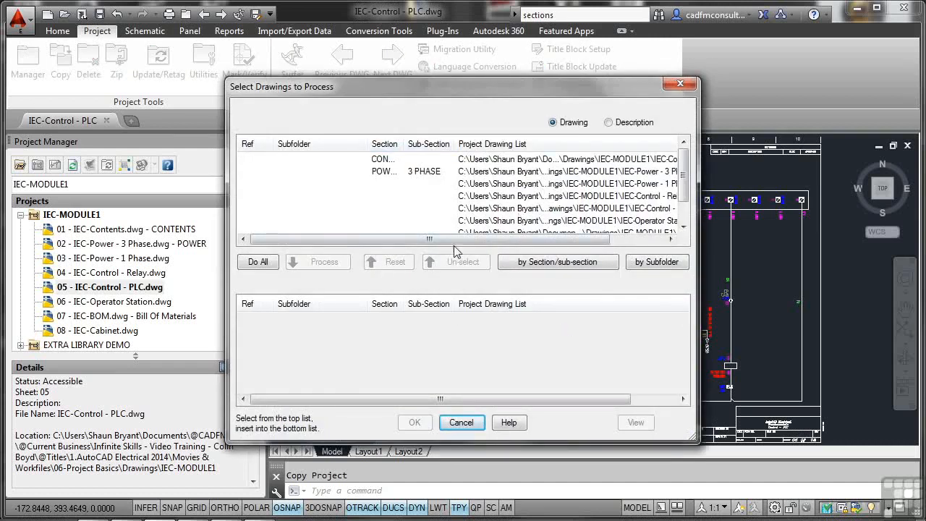
pyautogui.click(258, 263)
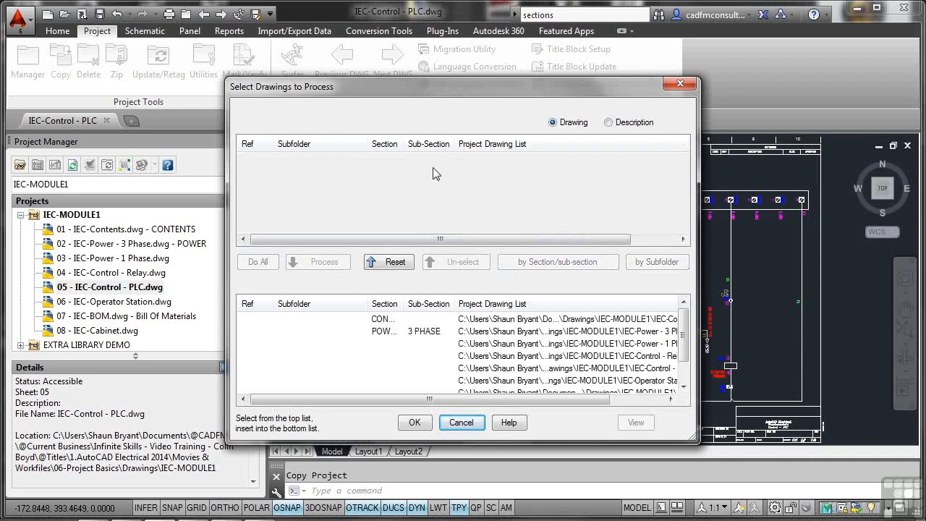
pyautogui.click(417, 422)
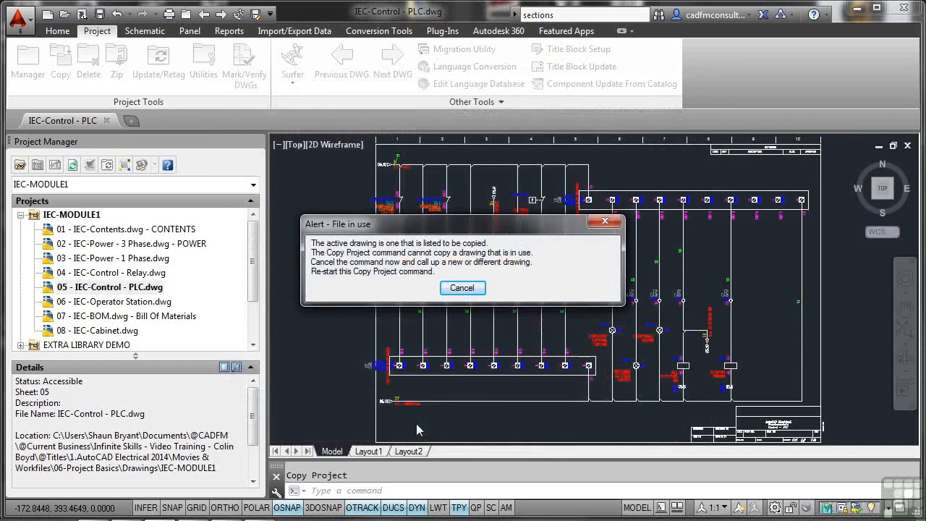
pyautogui.click(461, 288)
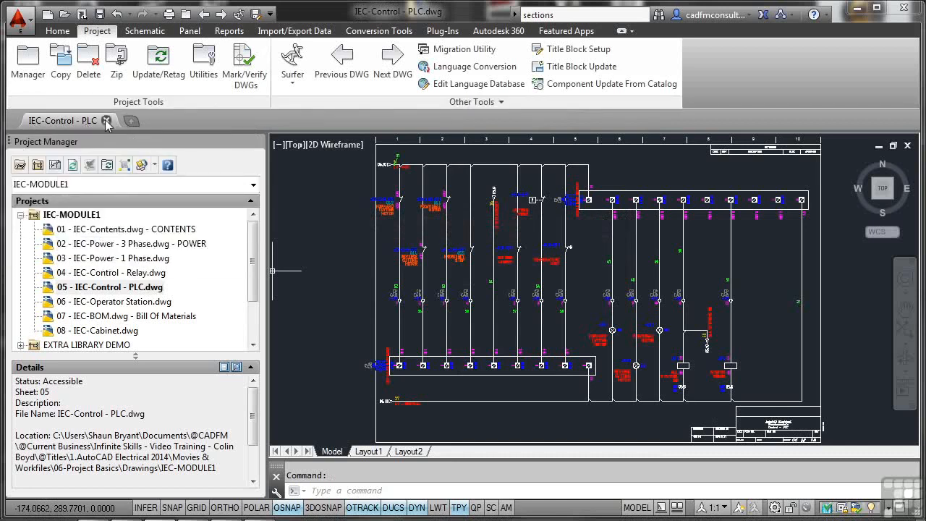
# Close the IEC-Control - PLC drawing and create a new drawing from the Acad_electrical_iec.dwt template.
pyautogui.click(106, 121)
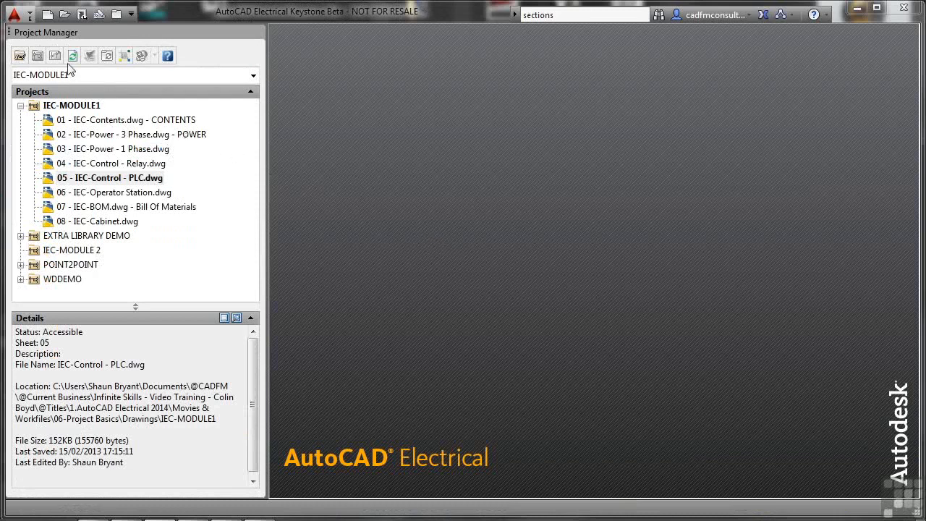
pyautogui.click(47, 15)
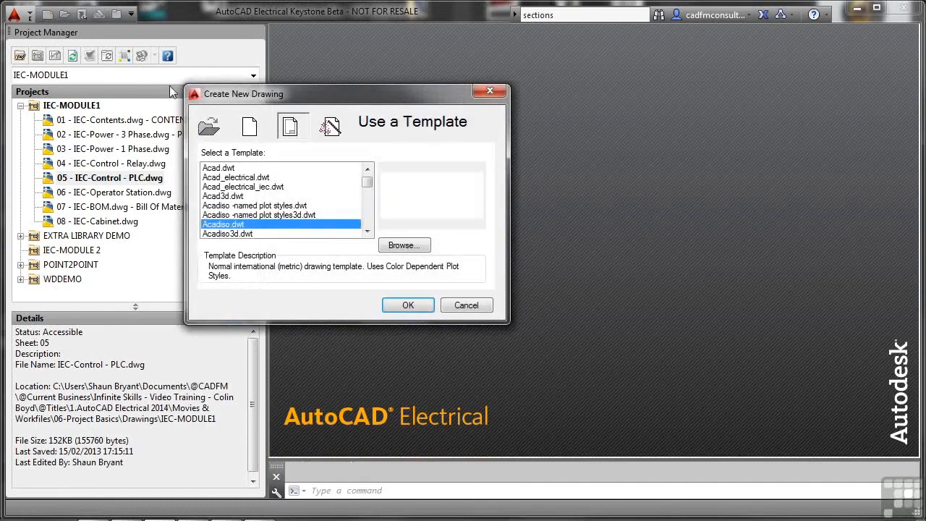
pyautogui.click(249, 178)
pyautogui.click(254, 187)
pyautogui.click(407, 304)
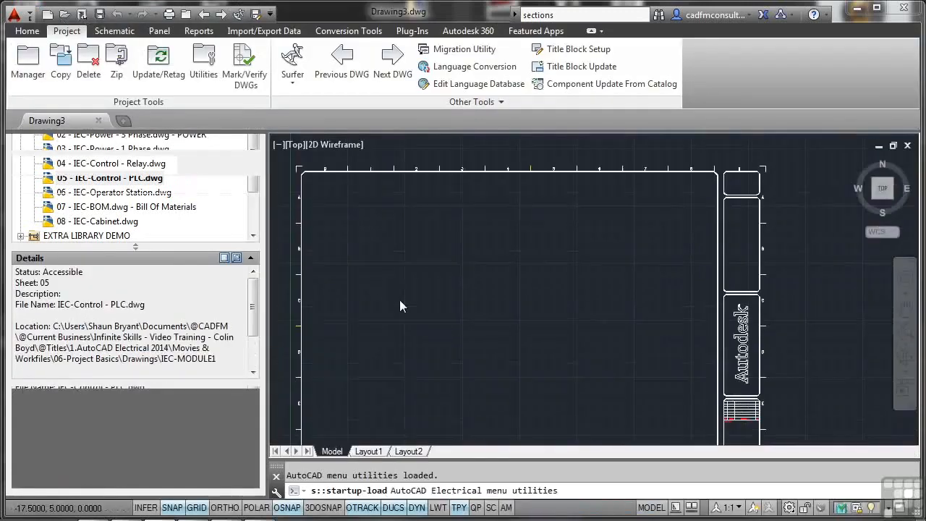
pyautogui.middleClick(413, 292)
pyautogui.middleClick(412, 292)
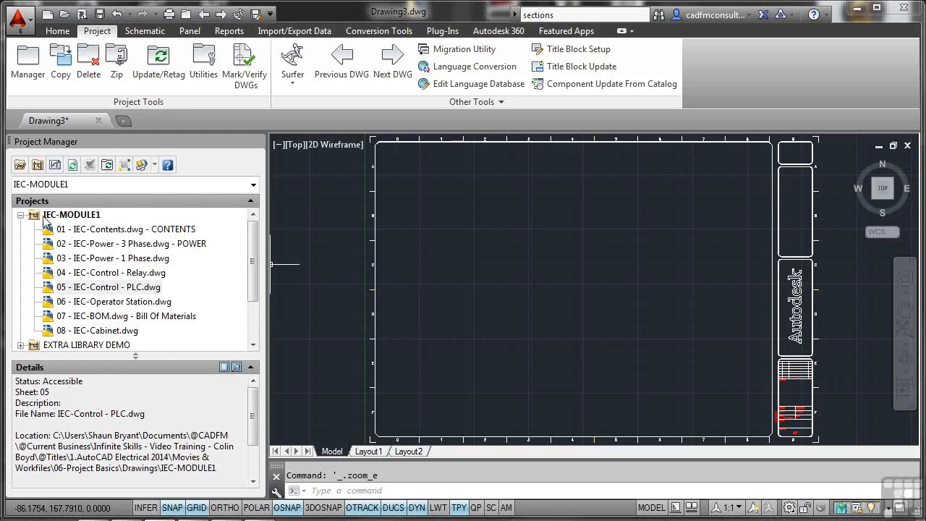
# Restart Copy Project with the active IEC-MODULE1 project as the source.
pyautogui.click(65, 70)
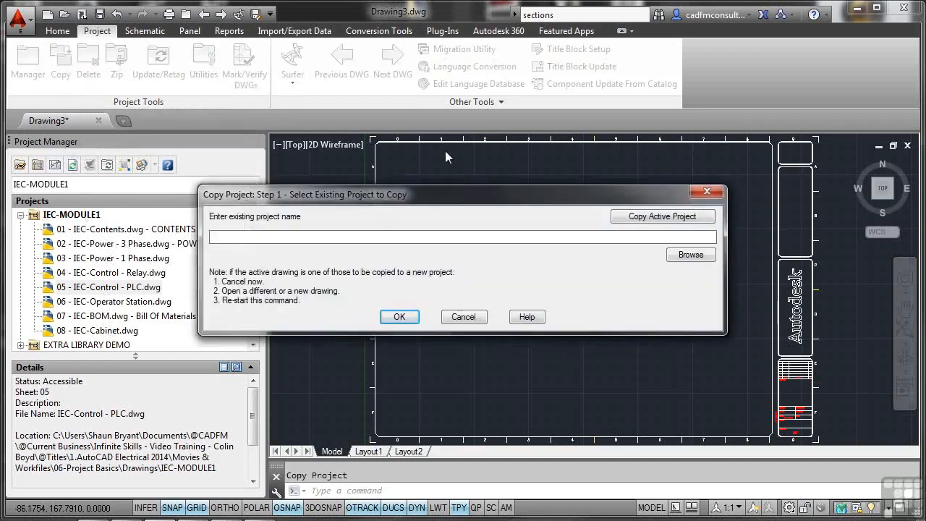
pyautogui.click(644, 218)
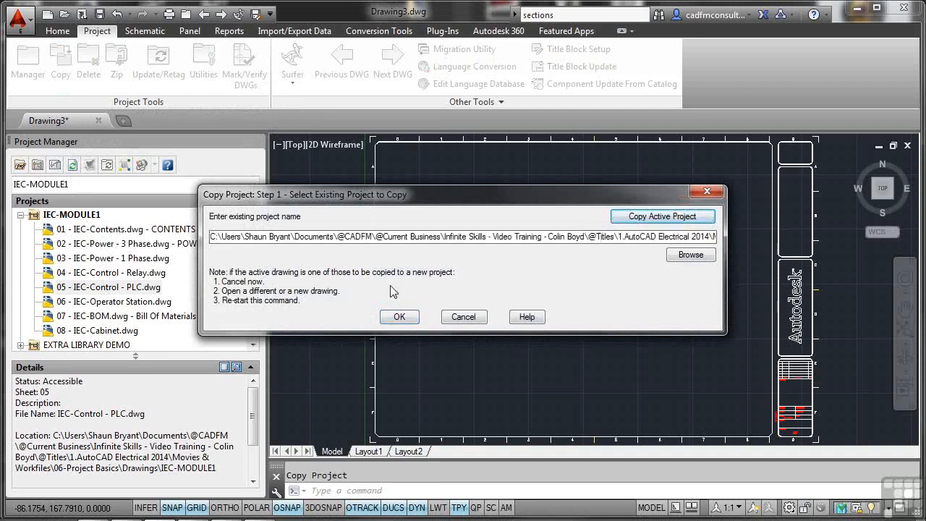
pyautogui.click(399, 317)
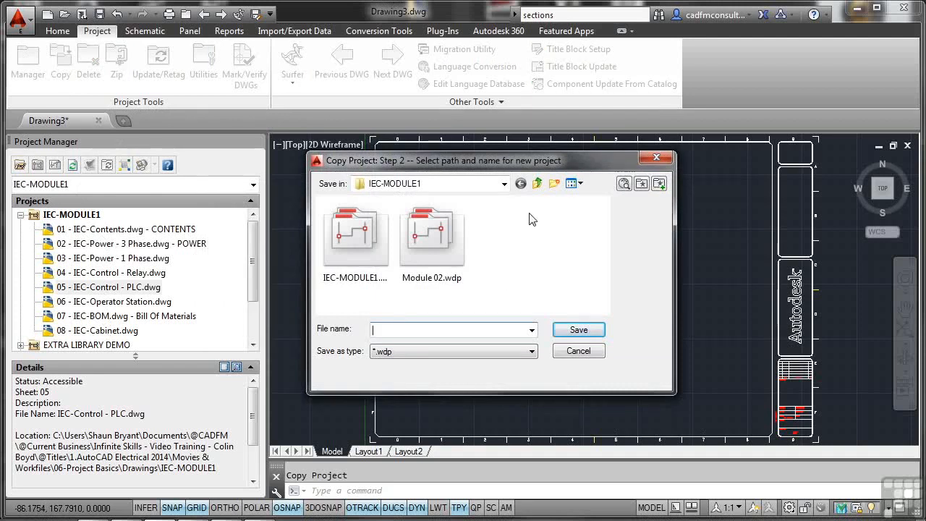
# Create a new folder named IEC-Module1_COPY in the Drawings folder for the copied project.
pyautogui.click(537, 183)
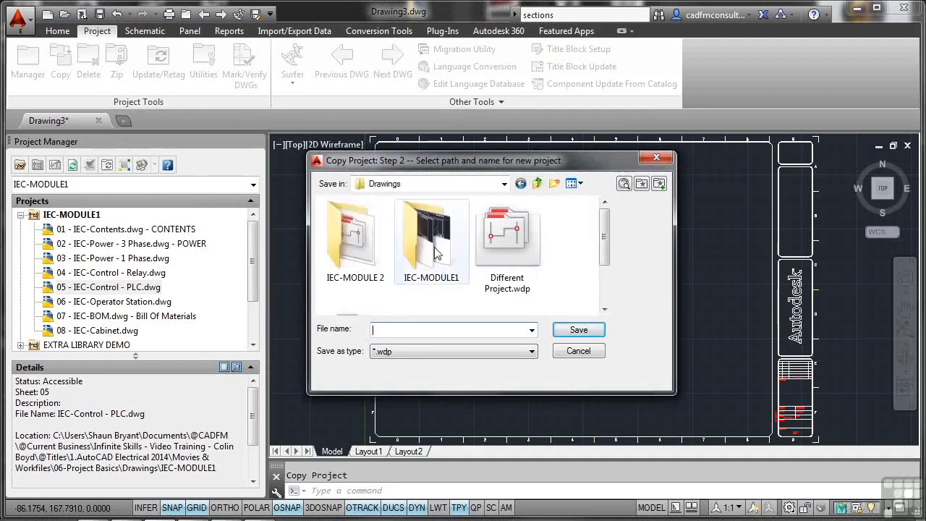
pyautogui.click(553, 184)
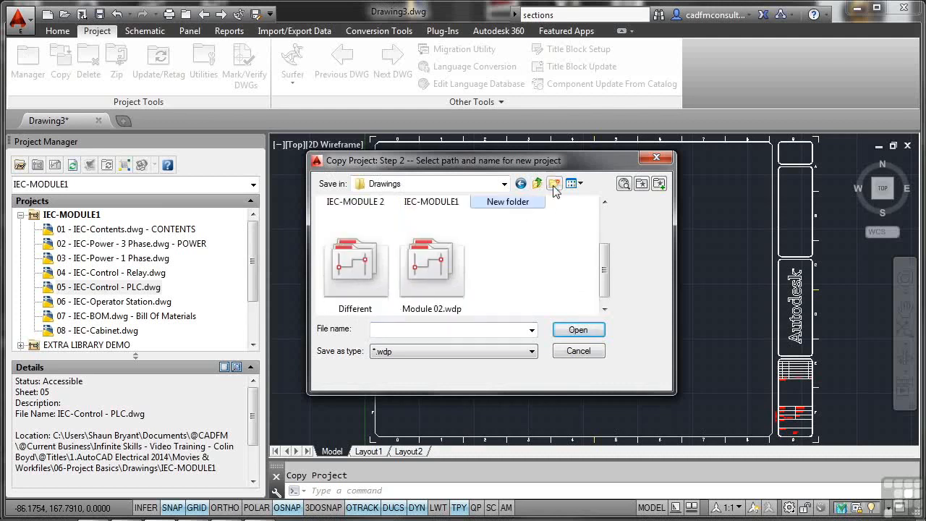
pyautogui.click(518, 200)
pyautogui.doubleClick(517, 200)
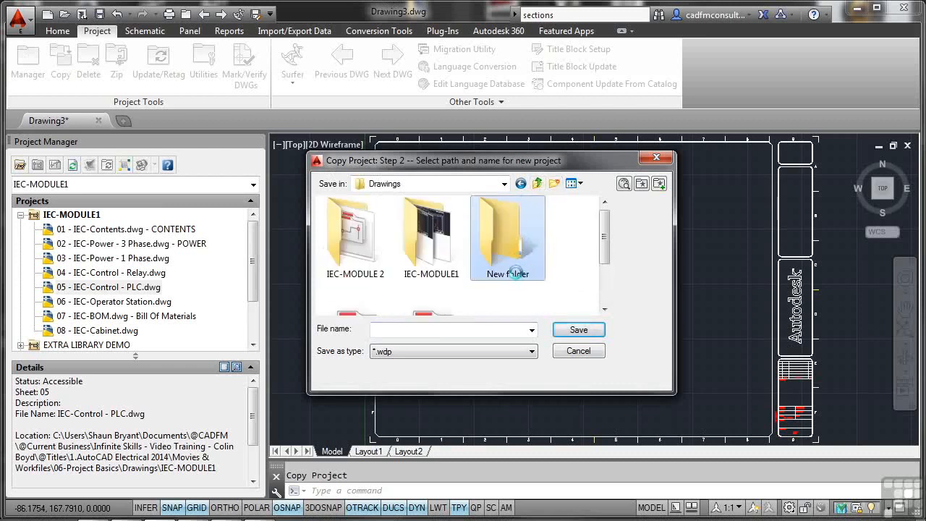
pyautogui.rightClick(518, 277)
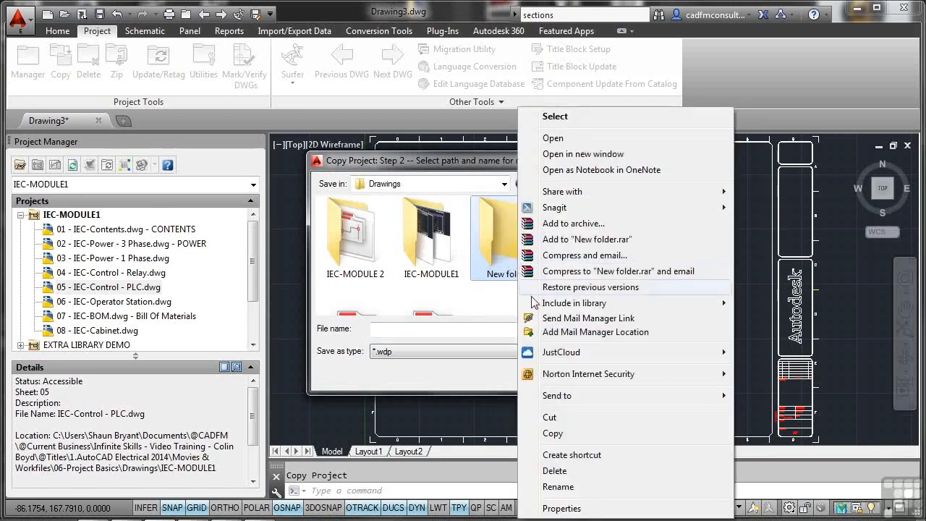
pyautogui.click(557, 486)
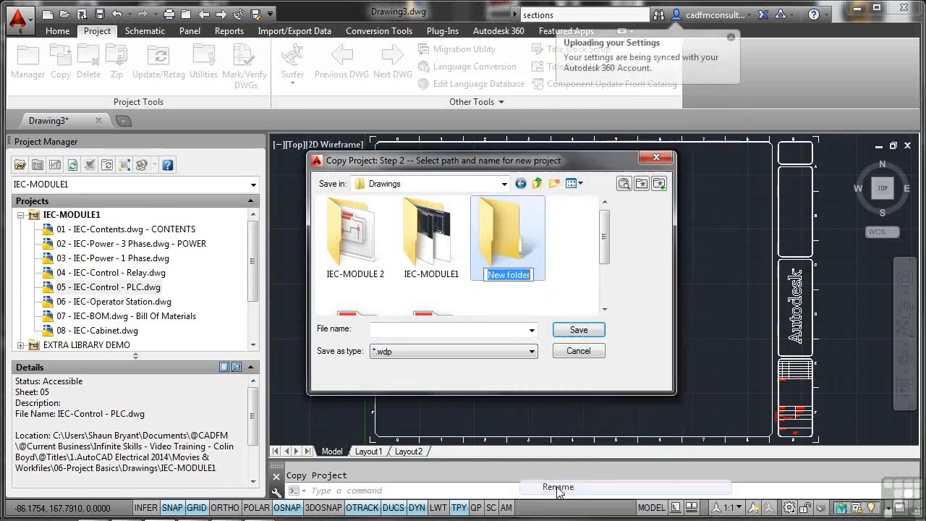
pyautogui.write('1')
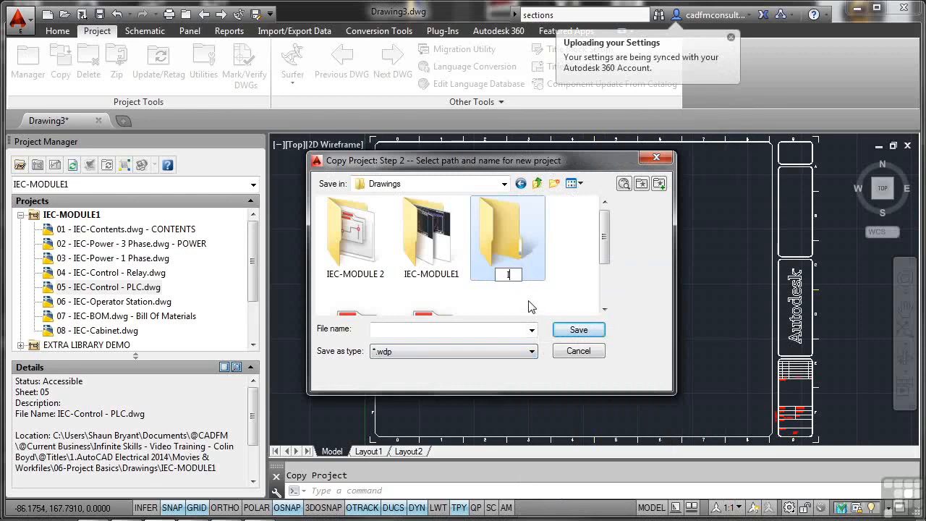
pyautogui.write('EC-Module')
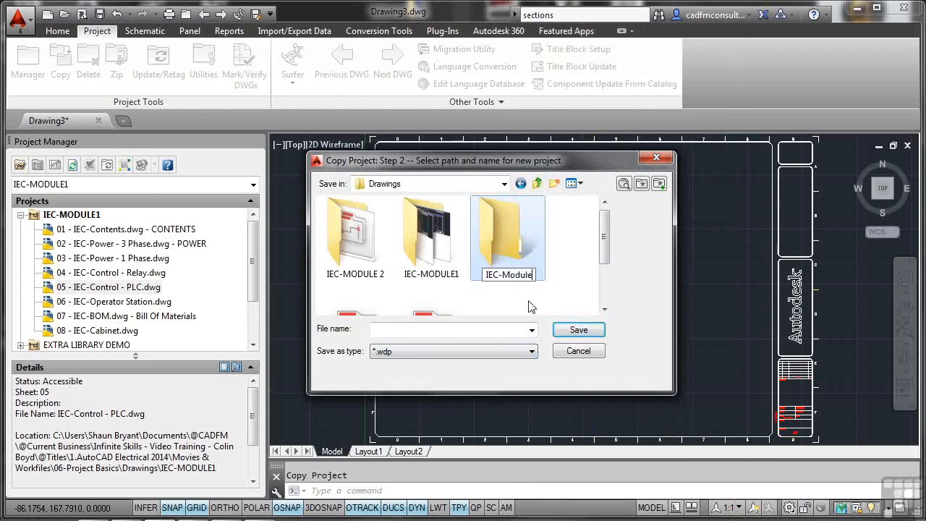
pyautogui.write('1_COPY')
pyautogui.press('Return')
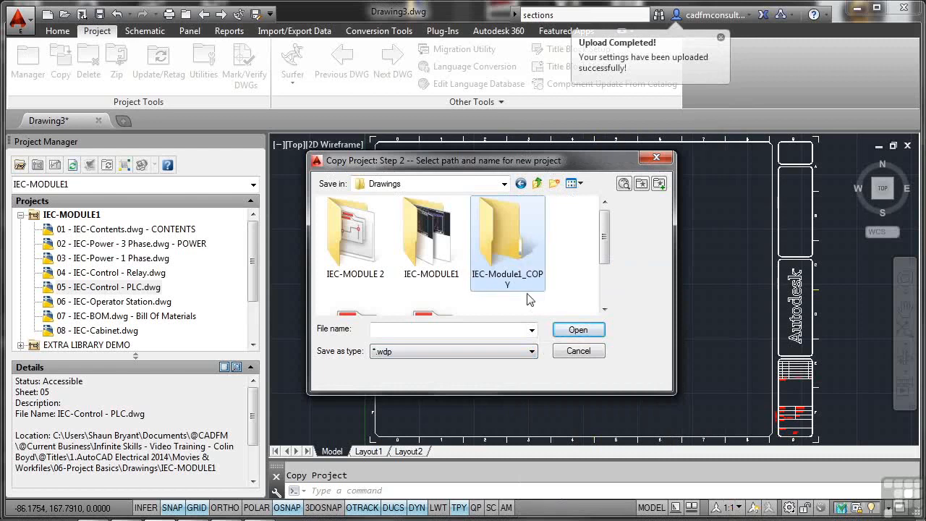
# Save the new project as IECMODULE1-COPY inside the IEC-Module1_COPY folder.
pyautogui.doubleClick(494, 245)
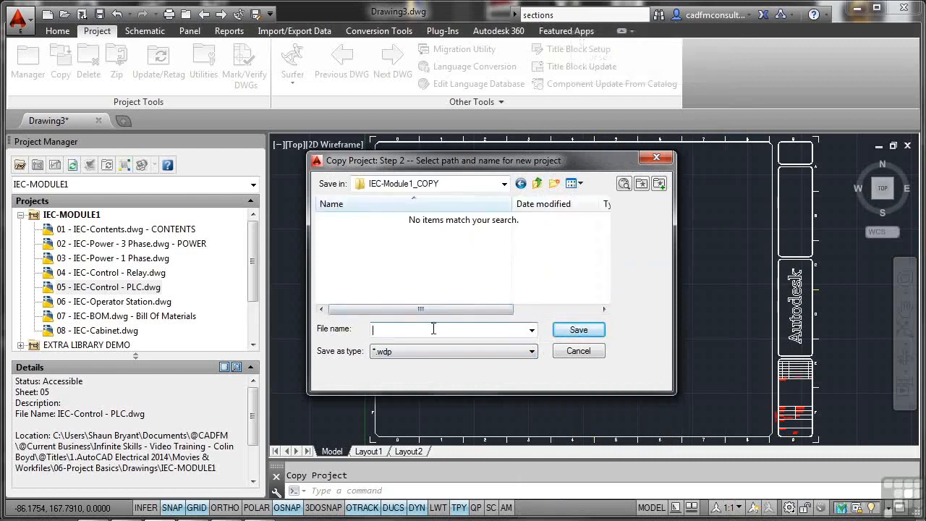
pyautogui.click(533, 330)
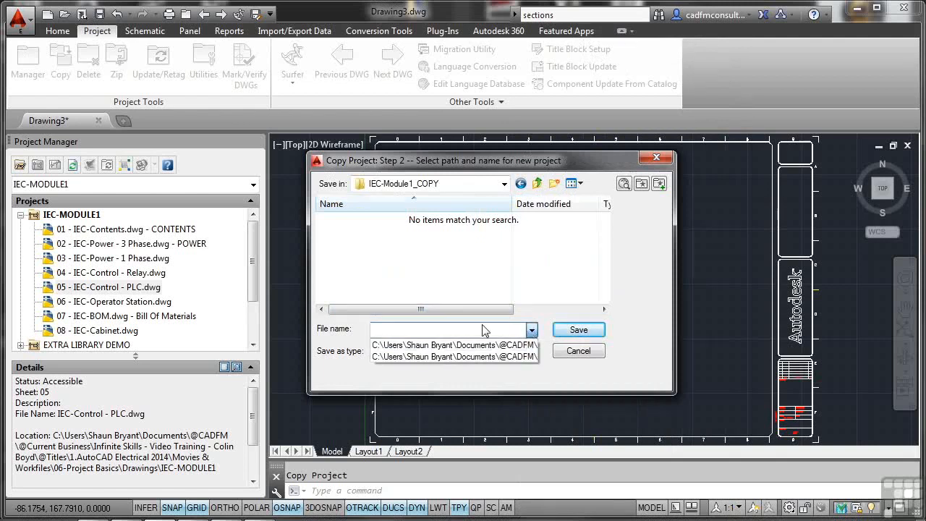
pyautogui.click(402, 330)
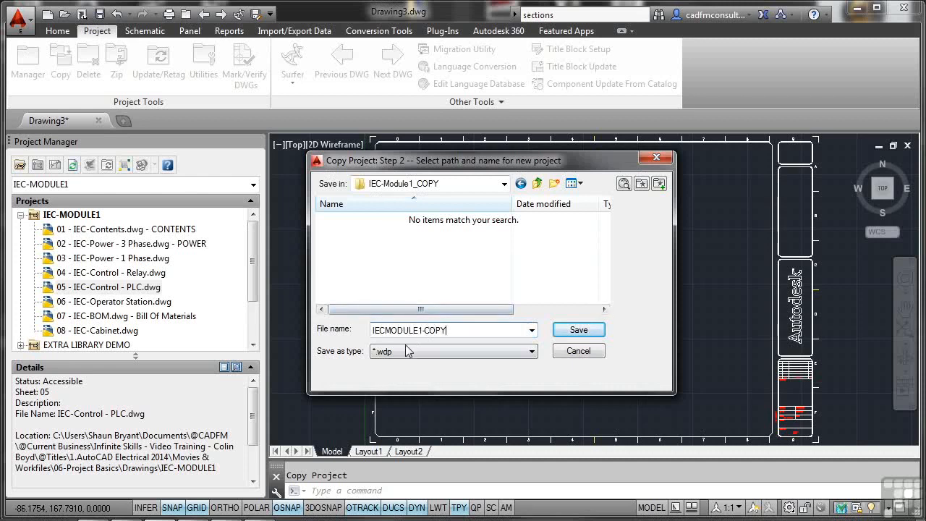
pyautogui.click(568, 326)
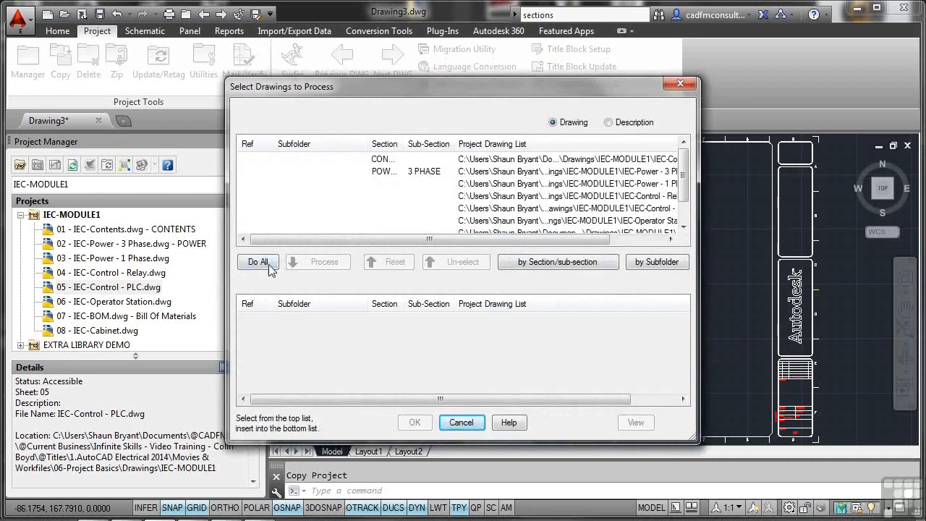
# Include all of the project's drawings in the copy and accept the proposed base path without any project-related files.
pyautogui.click(258, 262)
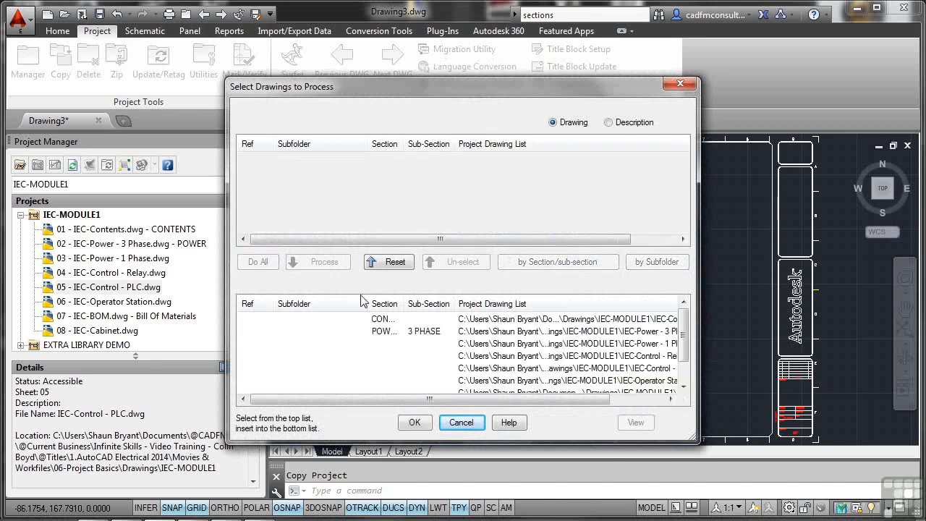
pyautogui.click(392, 263)
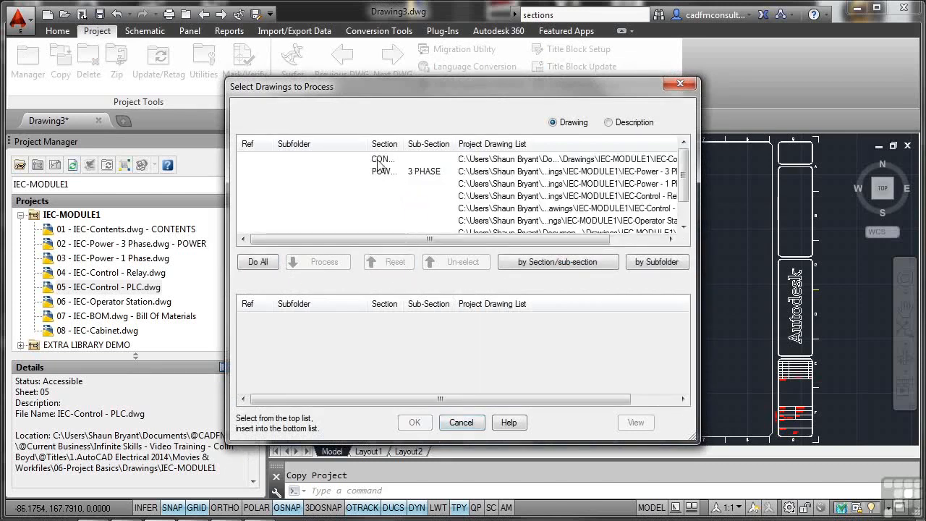
pyautogui.click(262, 261)
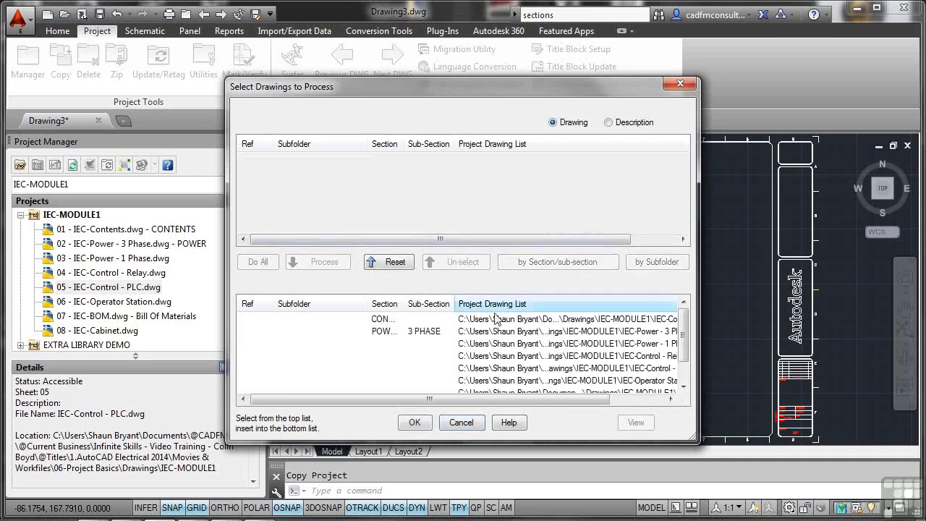
pyautogui.click(415, 422)
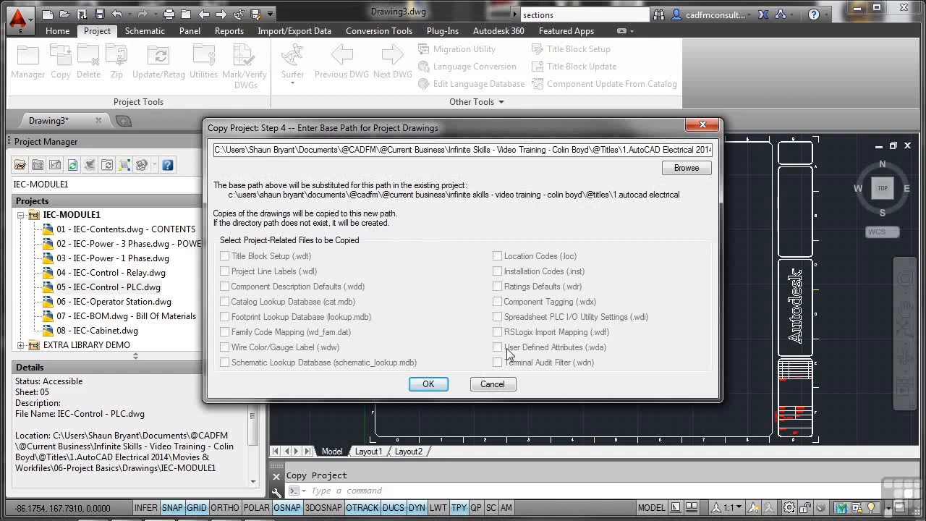
pyautogui.click(436, 384)
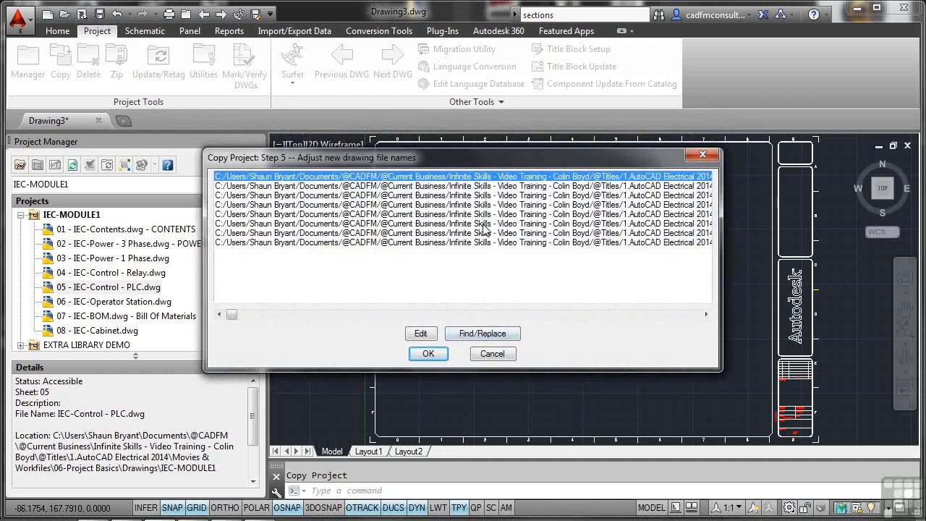
pyautogui.moveTo(234, 315); pyautogui.dragTo(702, 329)
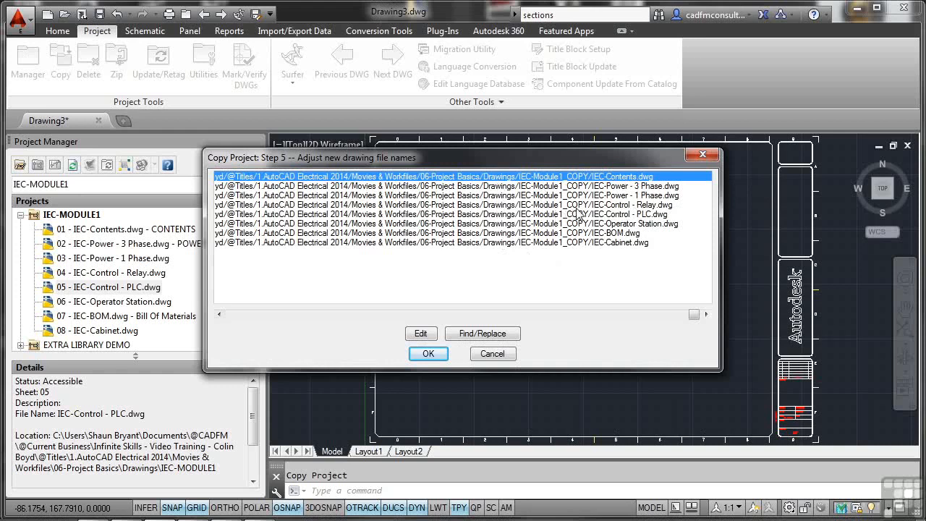
pyautogui.click(503, 335)
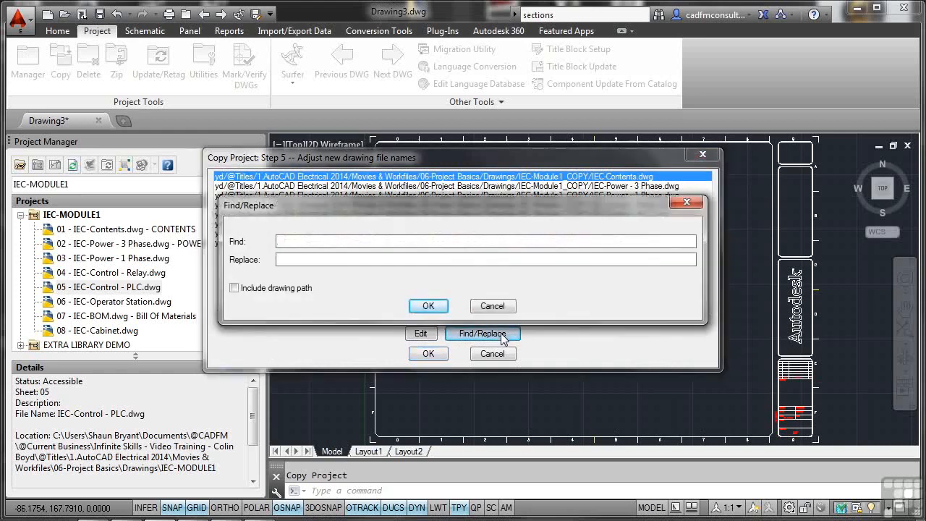
pyautogui.click(238, 291)
pyautogui.click(483, 304)
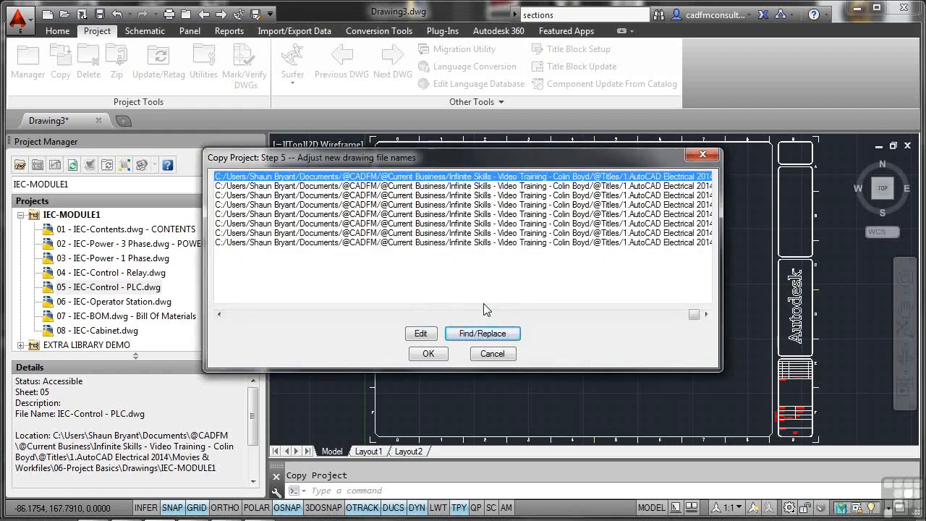
# Finish the project copy with the proposed drawing file names and expand the drawing list of IECMODULE1-COPY.
pyautogui.click(432, 355)
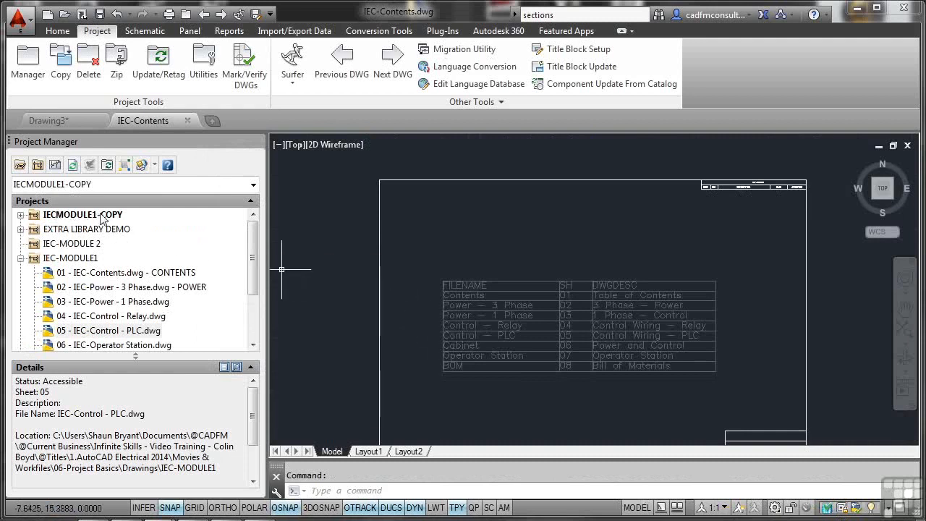
pyautogui.click(21, 216)
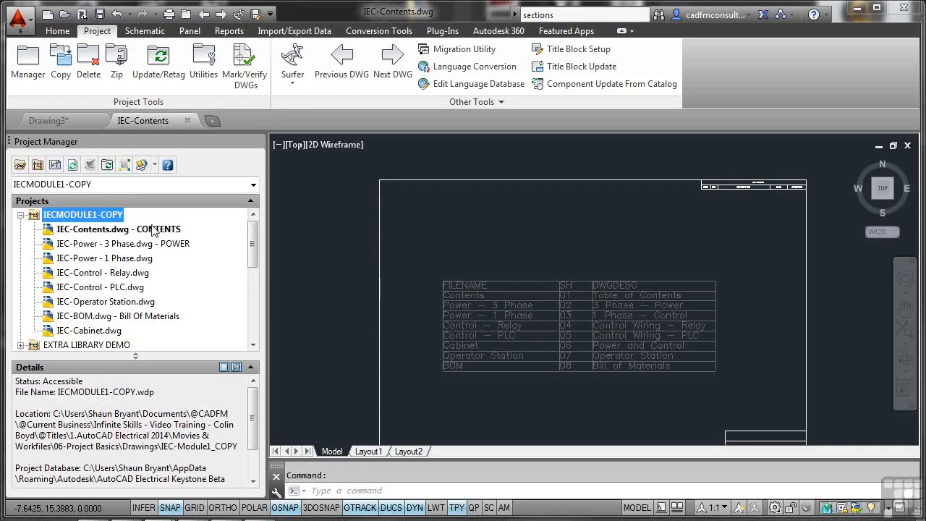
pyautogui.rightClick(106, 221)
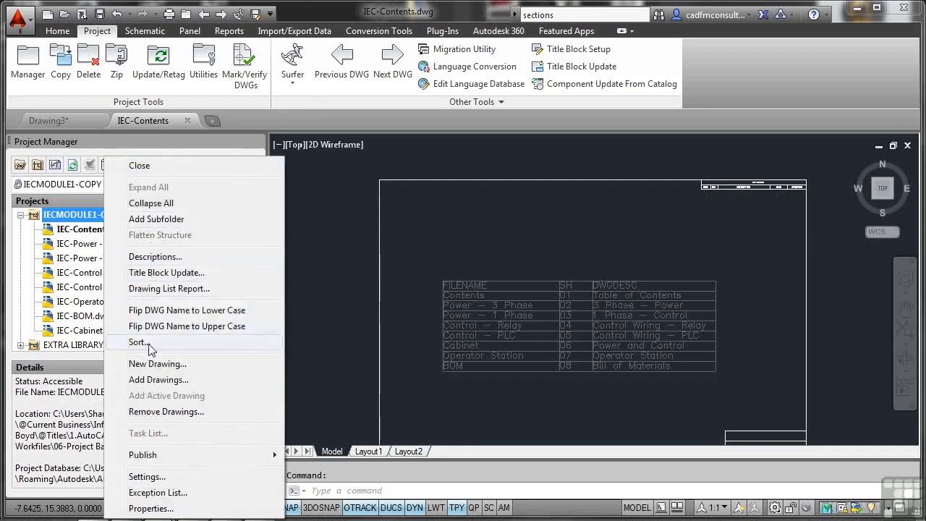
pyautogui.press('Escape')
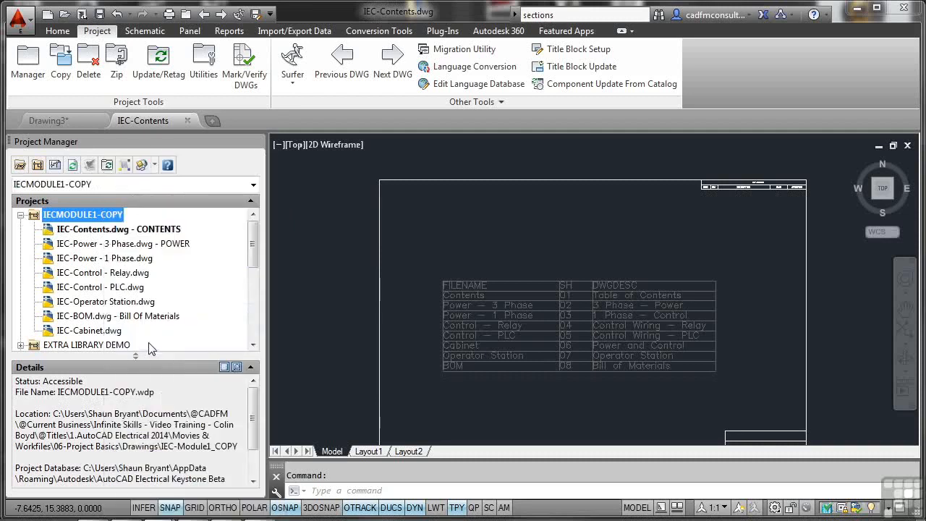
# Remove Sheet Number (%S) from the drawing list display, add it back, and move it above File Name and Drawing Description 1.
pyautogui.click(125, 164)
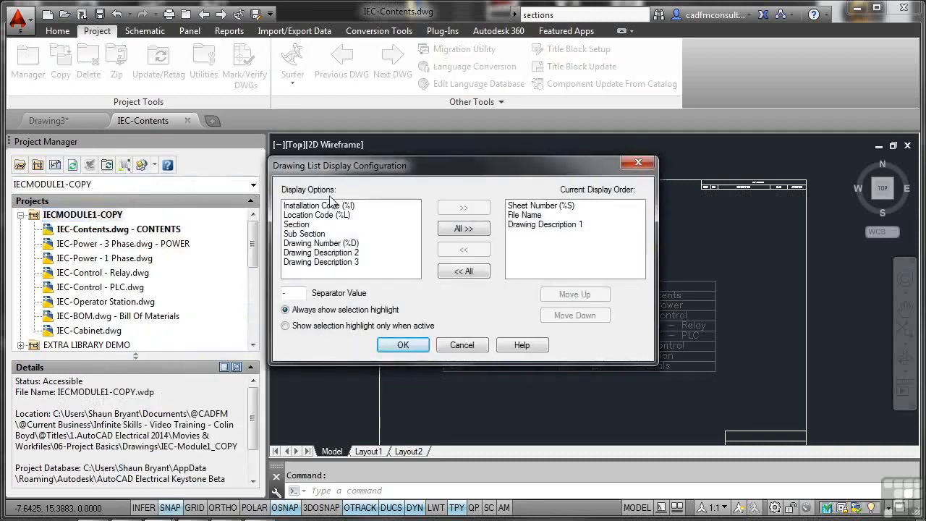
pyautogui.click(533, 207)
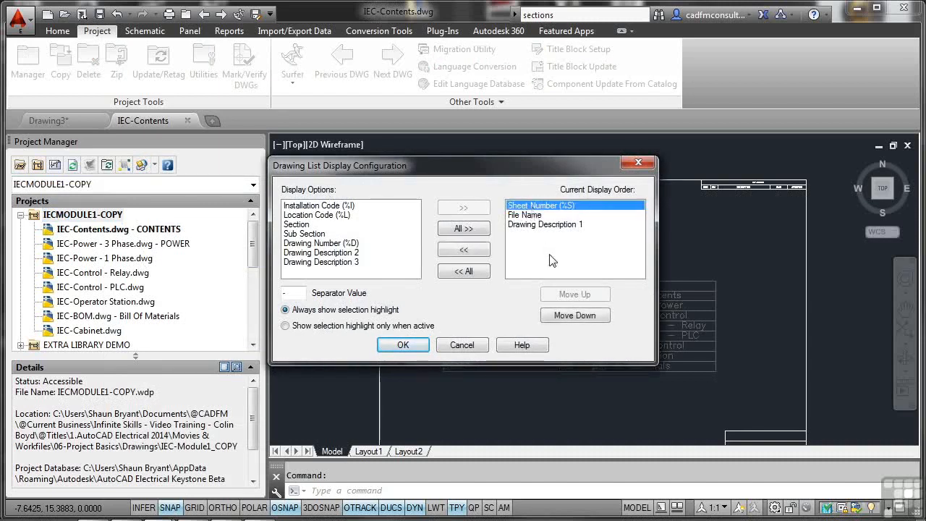
pyautogui.click(470, 252)
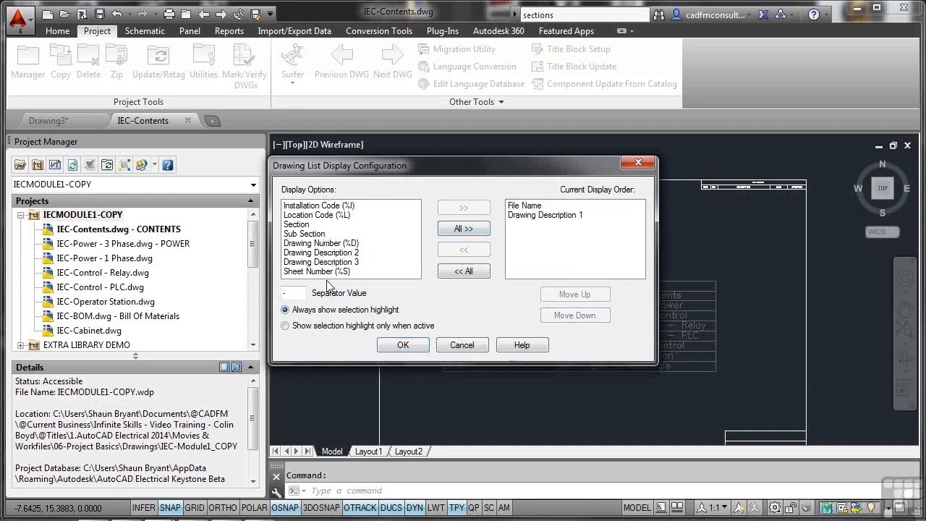
pyautogui.click(407, 271)
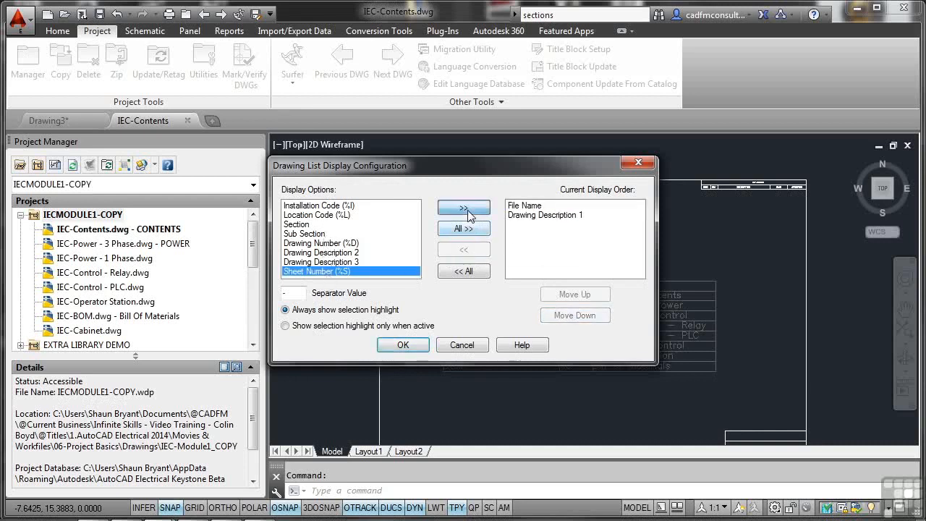
pyautogui.click(463, 209)
pyautogui.click(544, 224)
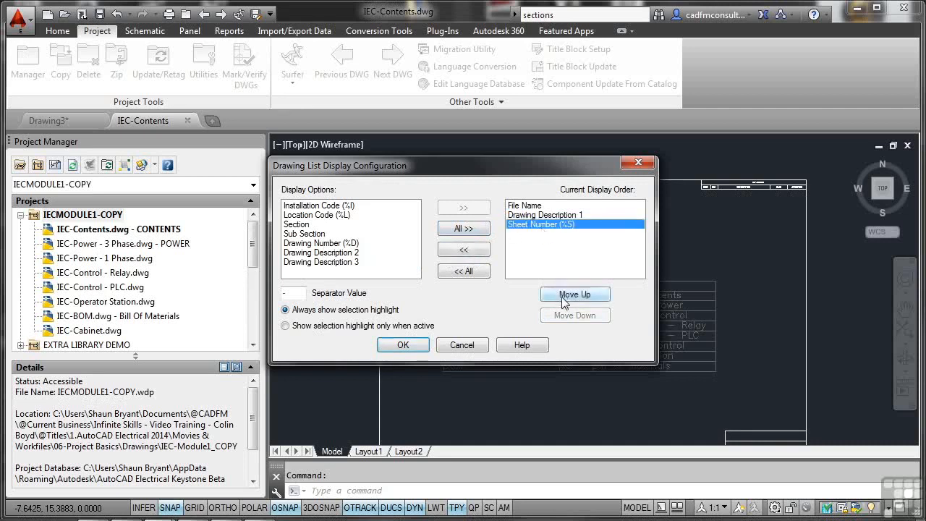
pyautogui.click(562, 296)
pyautogui.click(561, 297)
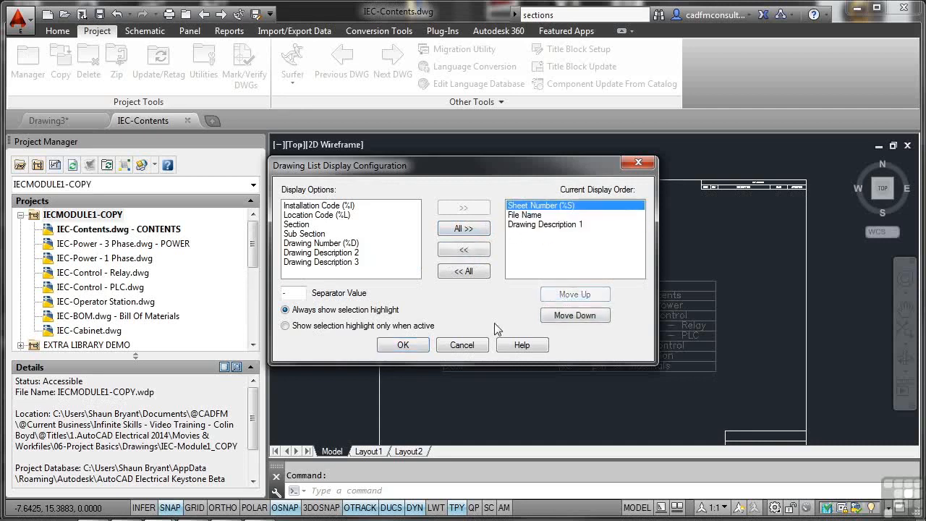
pyautogui.click(403, 345)
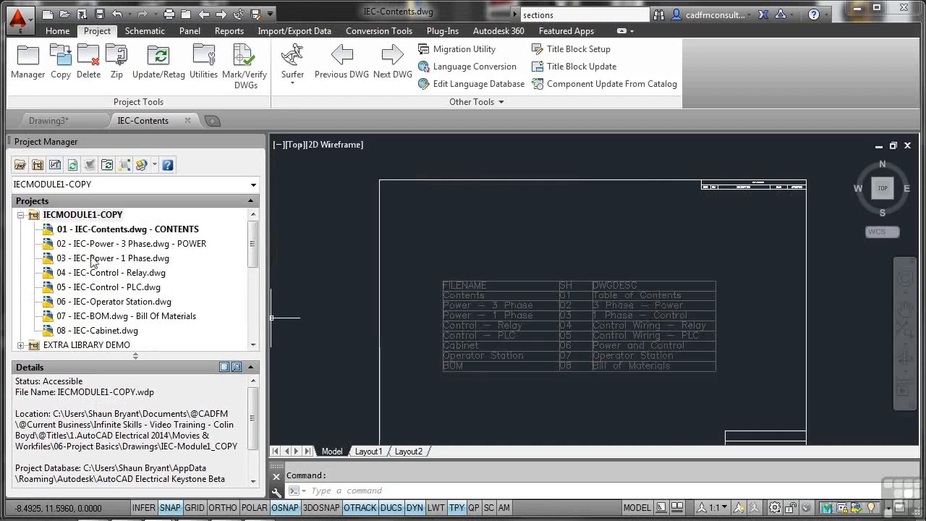